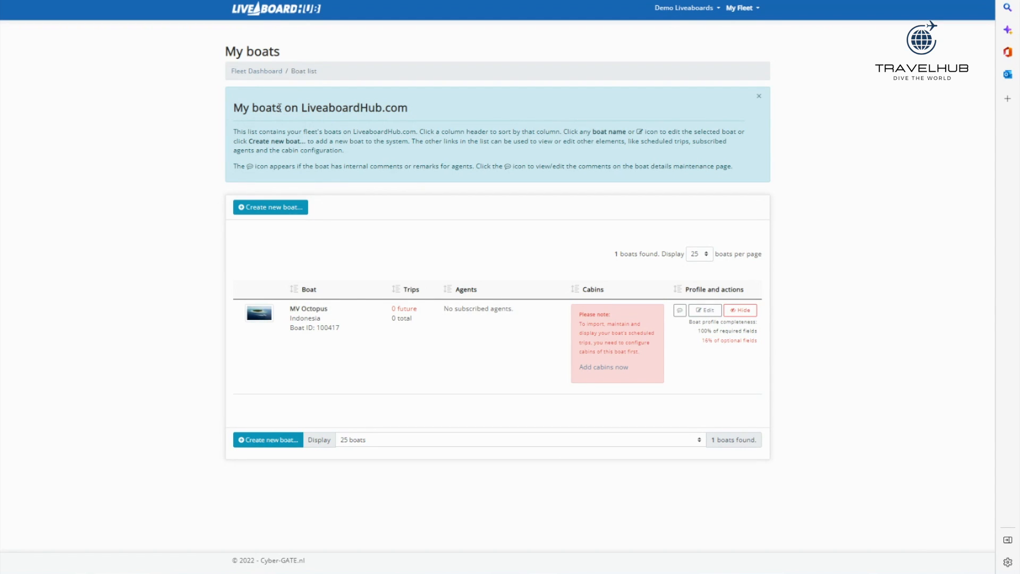
- Start a new cabin for the boat MV Octopus and name its cabin type Standard Twin
{"action": "left_click", "coordinate": [604, 372]}
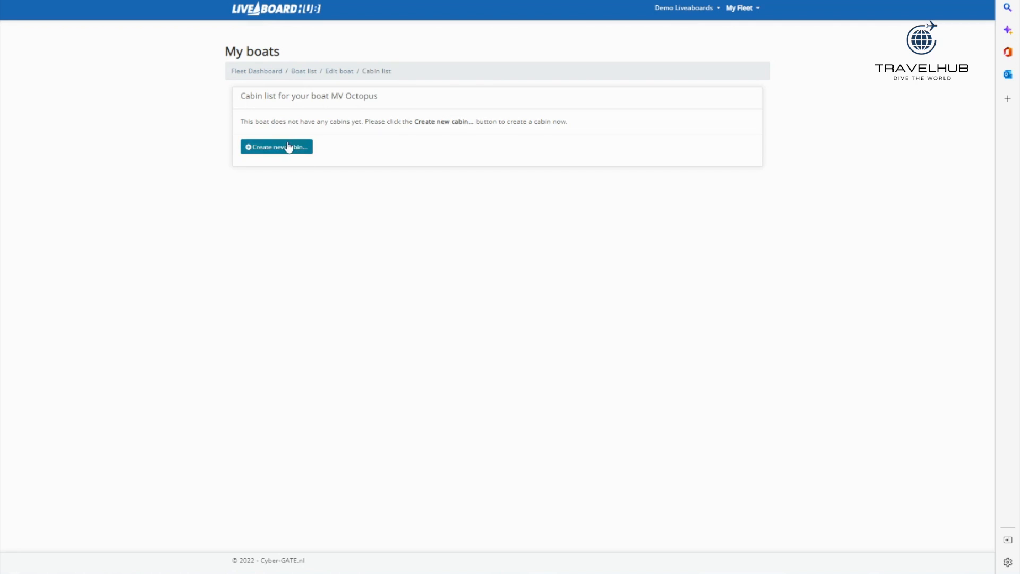
{"action": "left_click", "coordinate": [287, 148]}
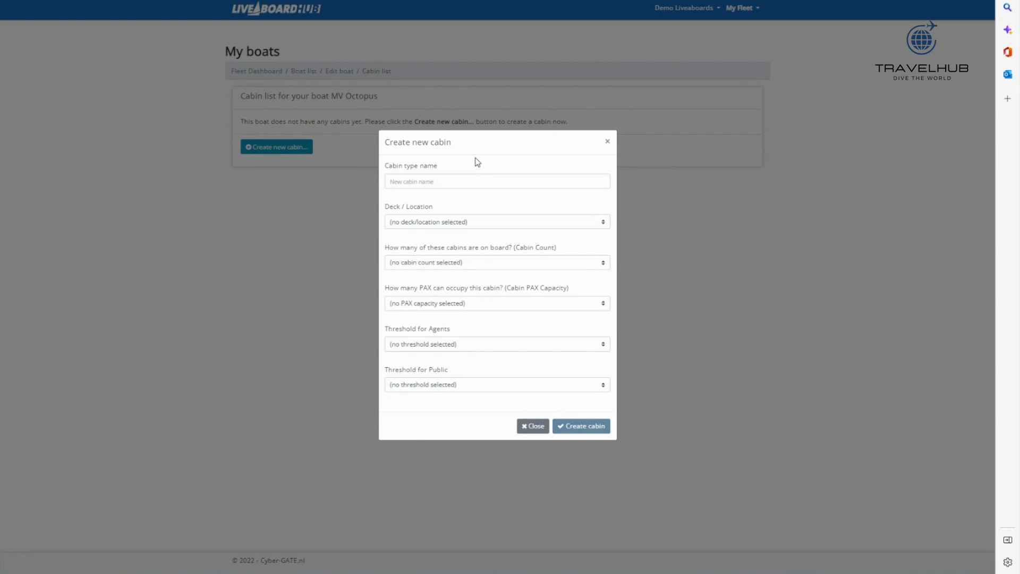
{"action": "left_click", "coordinate": [420, 182]}
{"action": "type", "text": "Standard"}
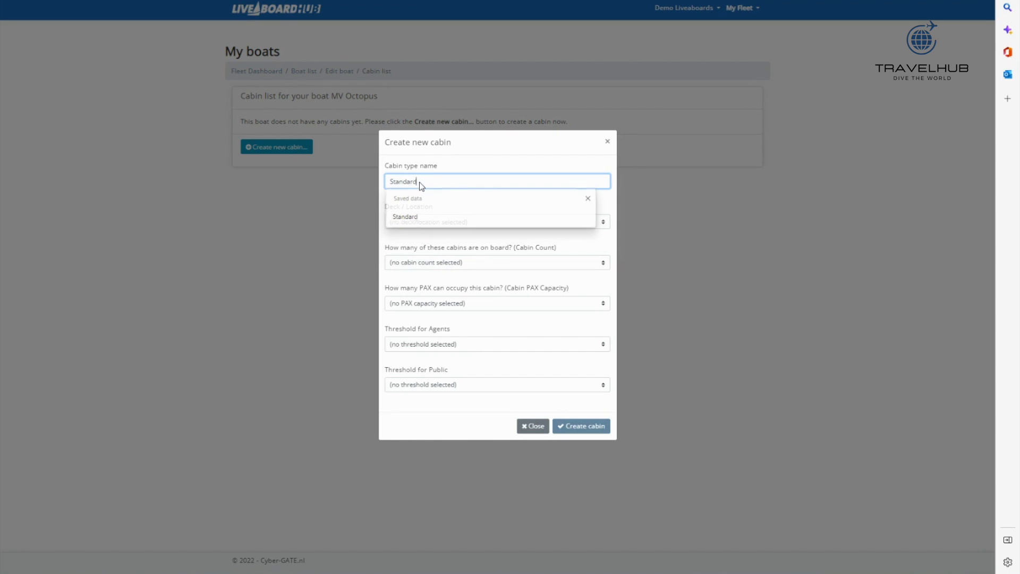
{"action": "type", "text": " Twomn"}
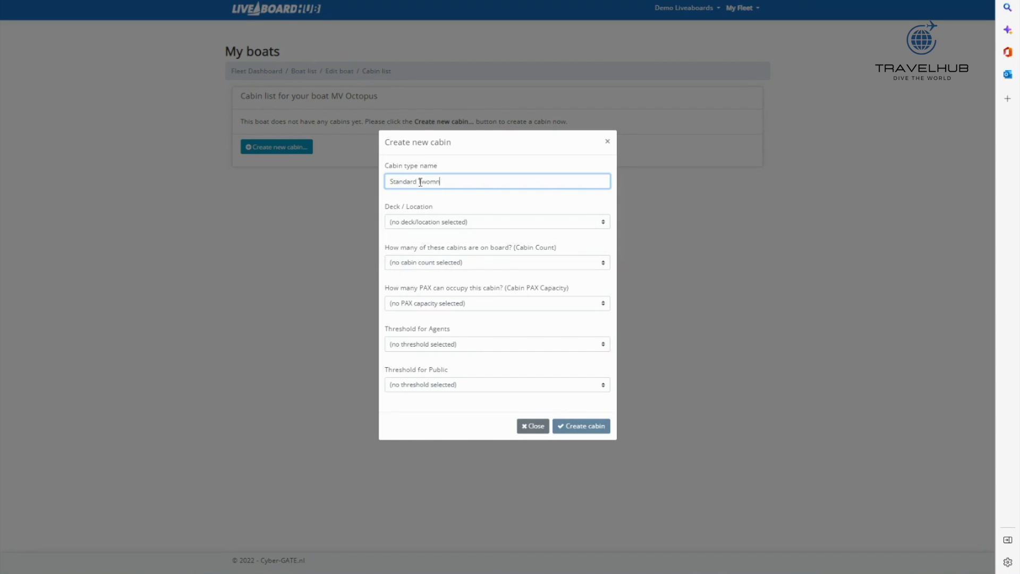
{"action": "key", "text": "BackSpace"}
{"action": "key", "text": "BackSpace"}
{"action": "key", "text": "BackSpace"}
{"action": "type", "text": "in"}
- Place the new cabin type on the Lower deck with 8 cabins of this type and 2 PAX in each cabin
{"action": "left_click", "coordinate": [417, 224]}
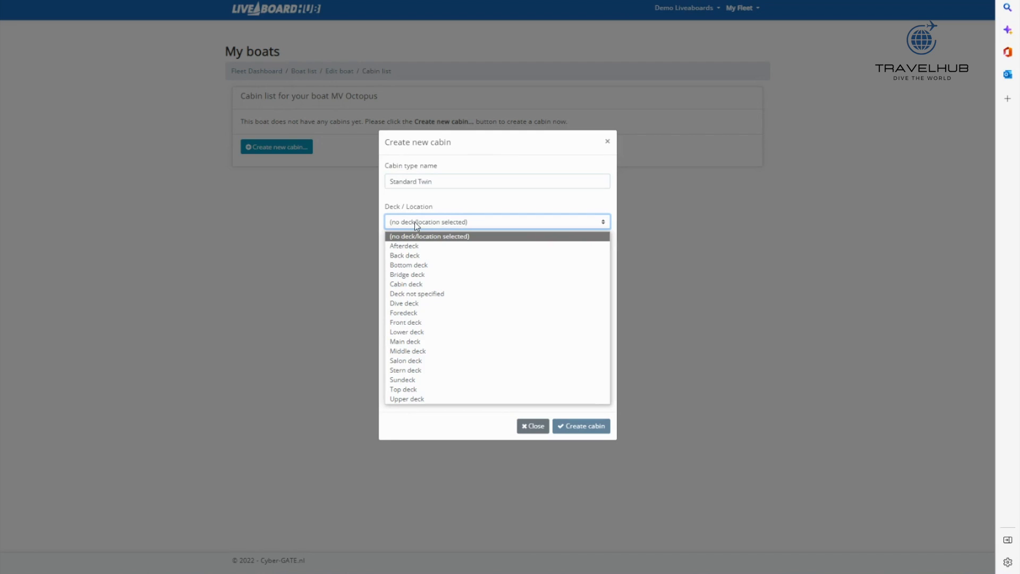
{"action": "left_click", "coordinate": [425, 332]}
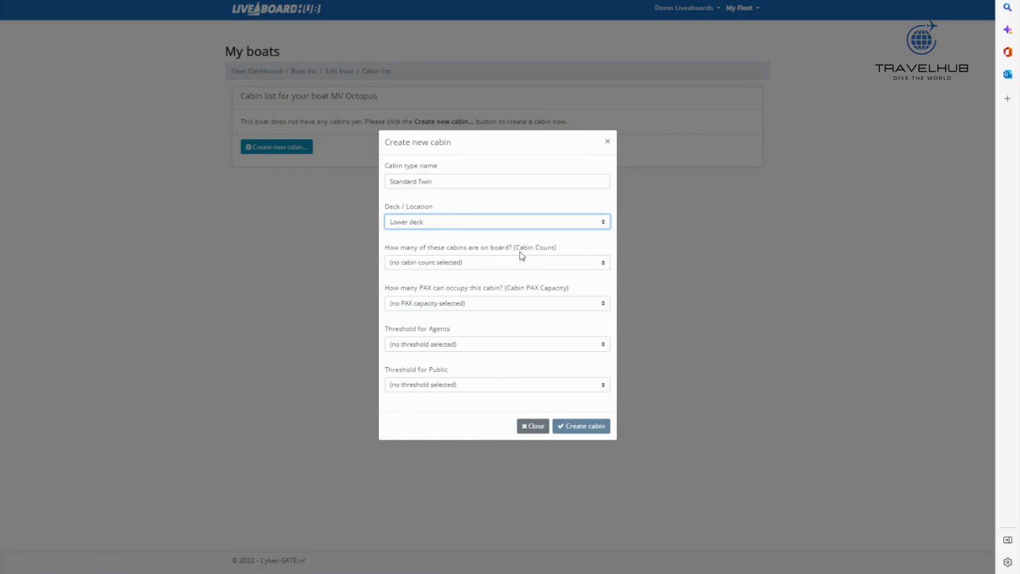
{"action": "left_click", "coordinate": [470, 265]}
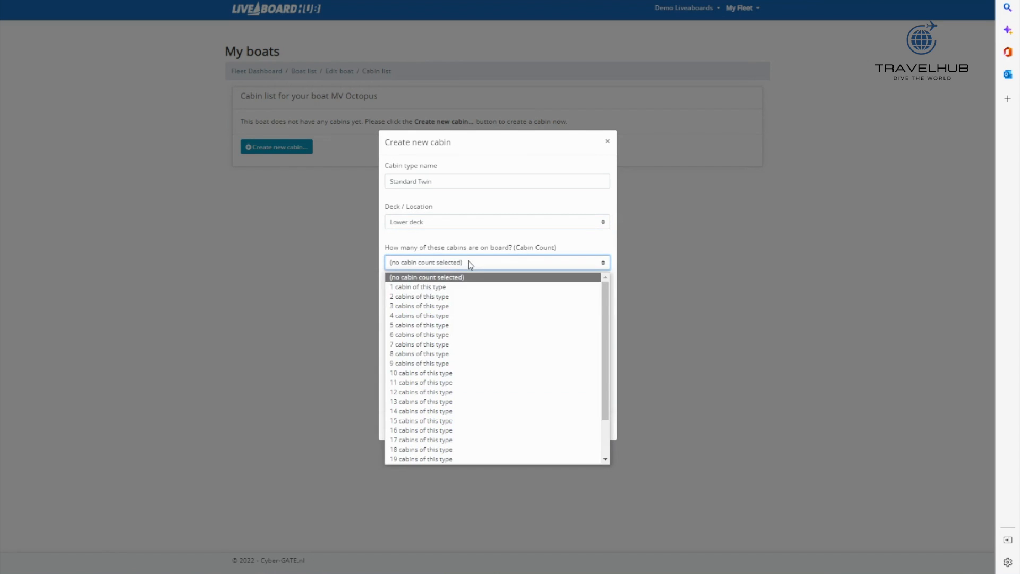
{"action": "left_click", "coordinate": [443, 354]}
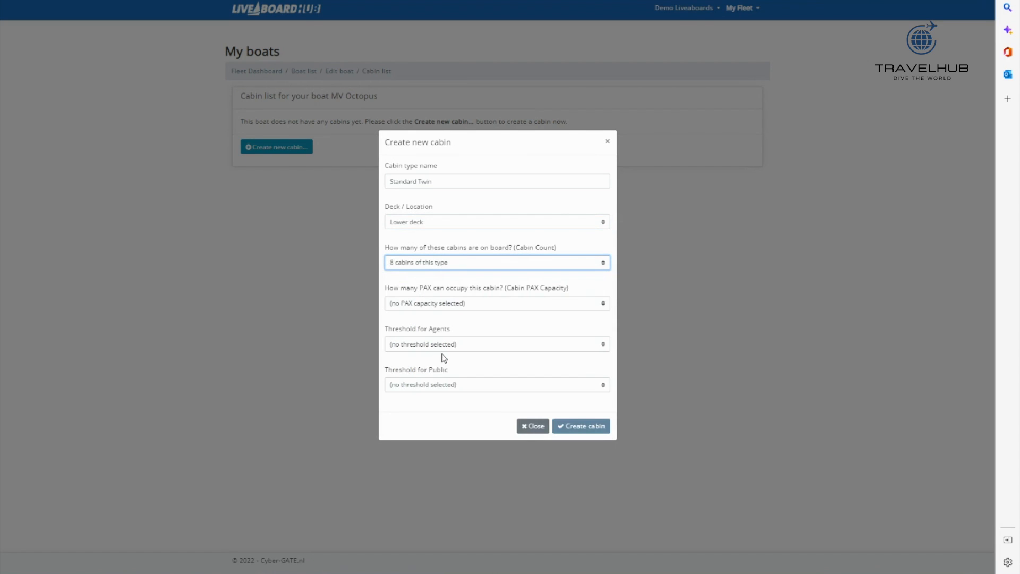
{"action": "left_click", "coordinate": [445, 306]}
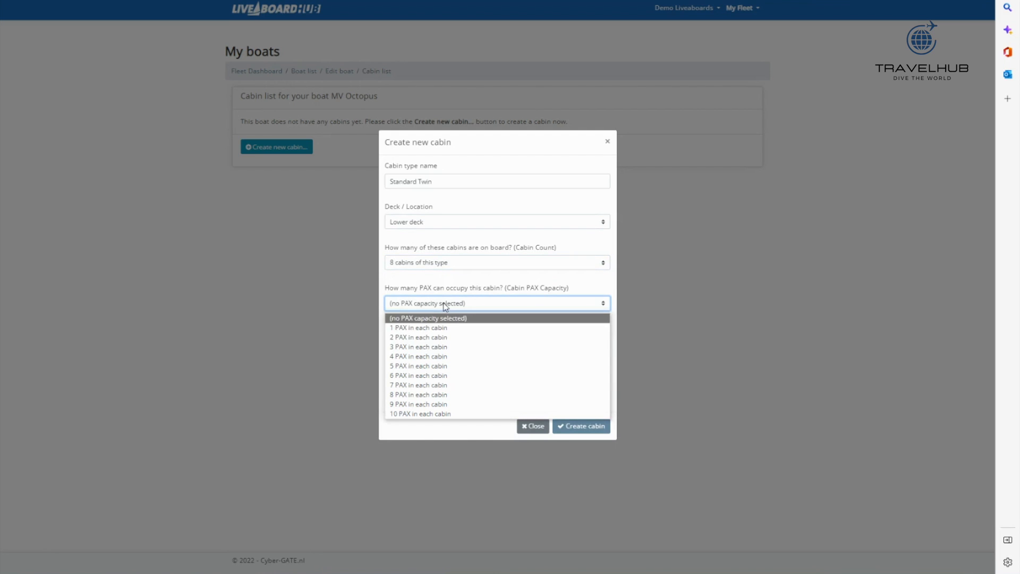
{"action": "left_click", "coordinate": [431, 339]}
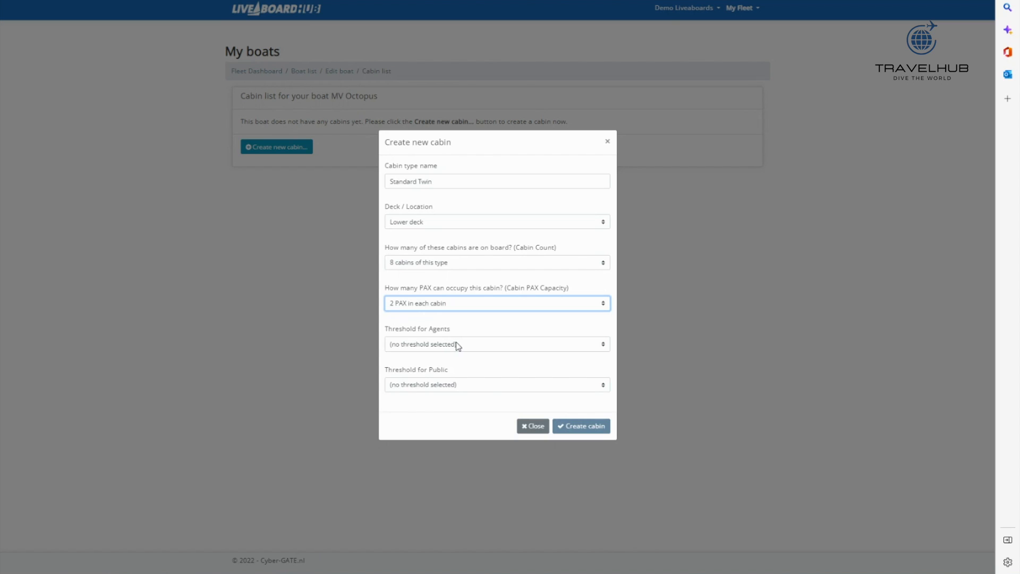
- Set the Agents and Public thresholds to always show true availability, and create the cabin
{"action": "left_click", "coordinate": [458, 345]}
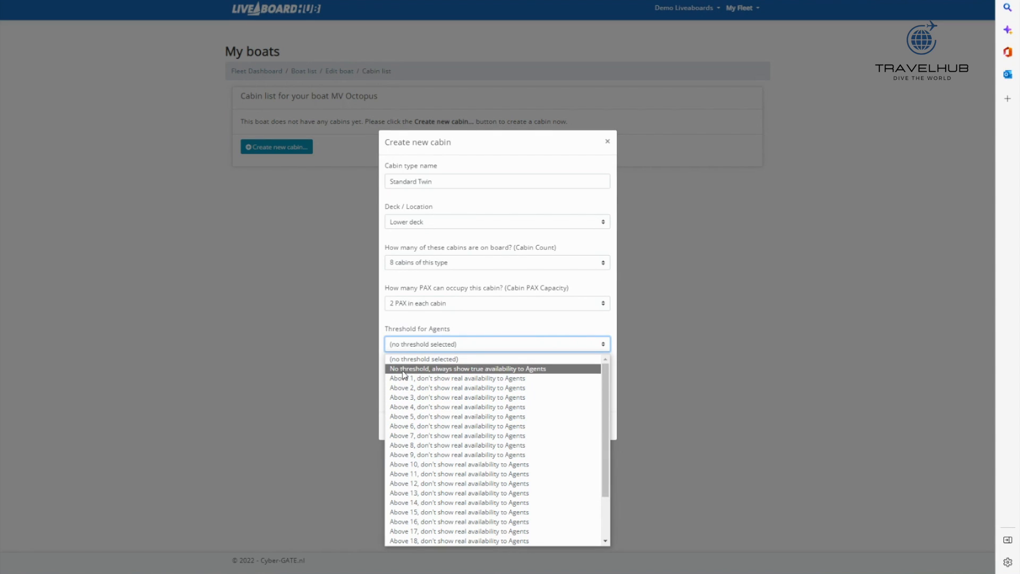
{"action": "left_click", "coordinate": [450, 372]}
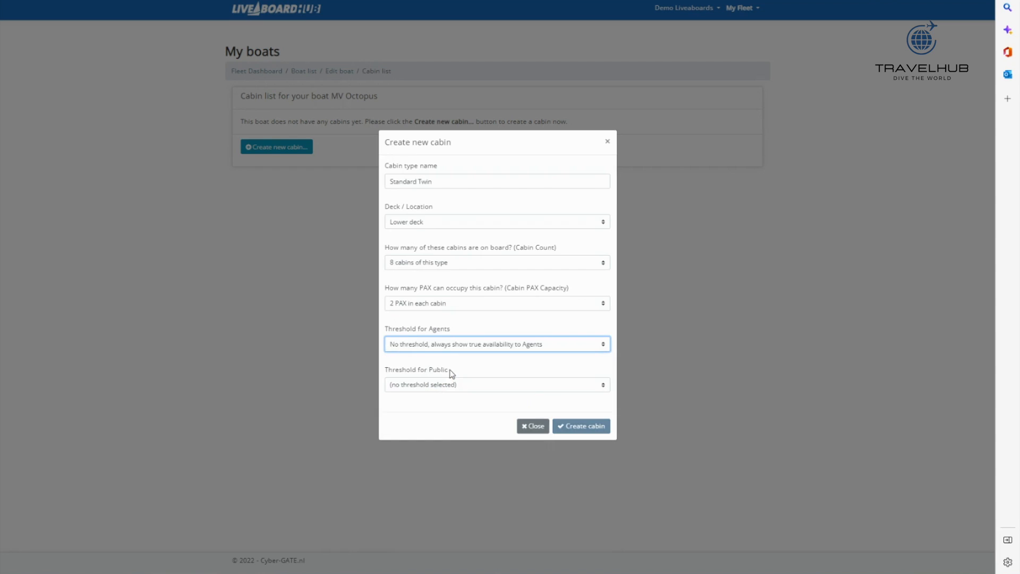
{"action": "left_click", "coordinate": [432, 386]}
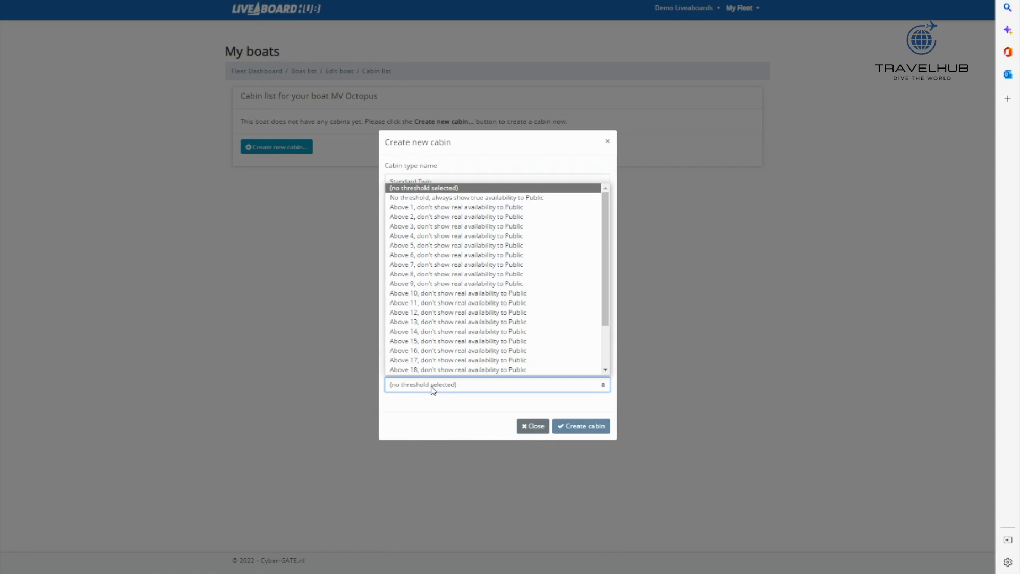
{"action": "left_click", "coordinate": [443, 199]}
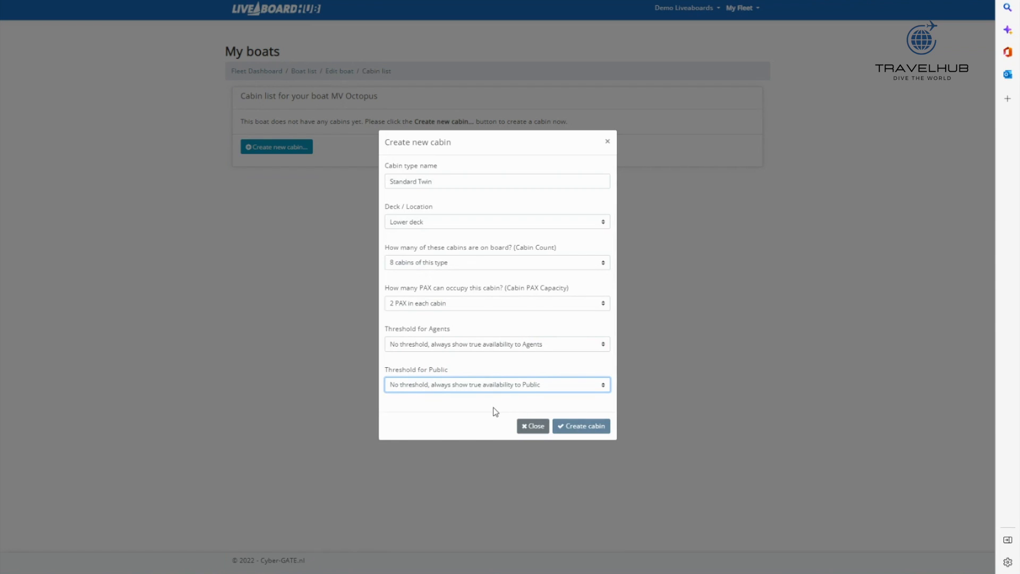
{"action": "left_click", "coordinate": [577, 431]}
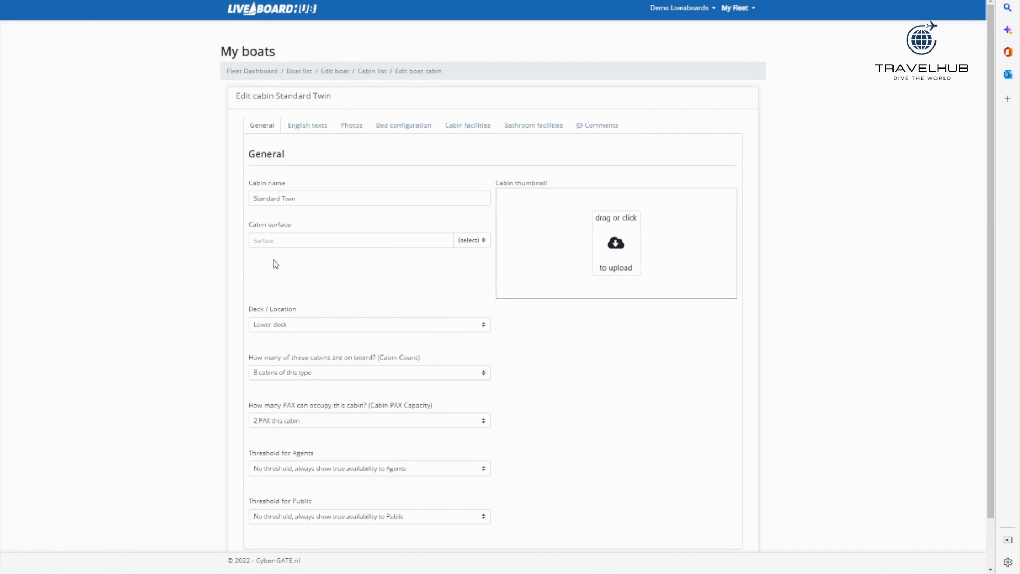
{"action": "left_click", "coordinate": [267, 244]}
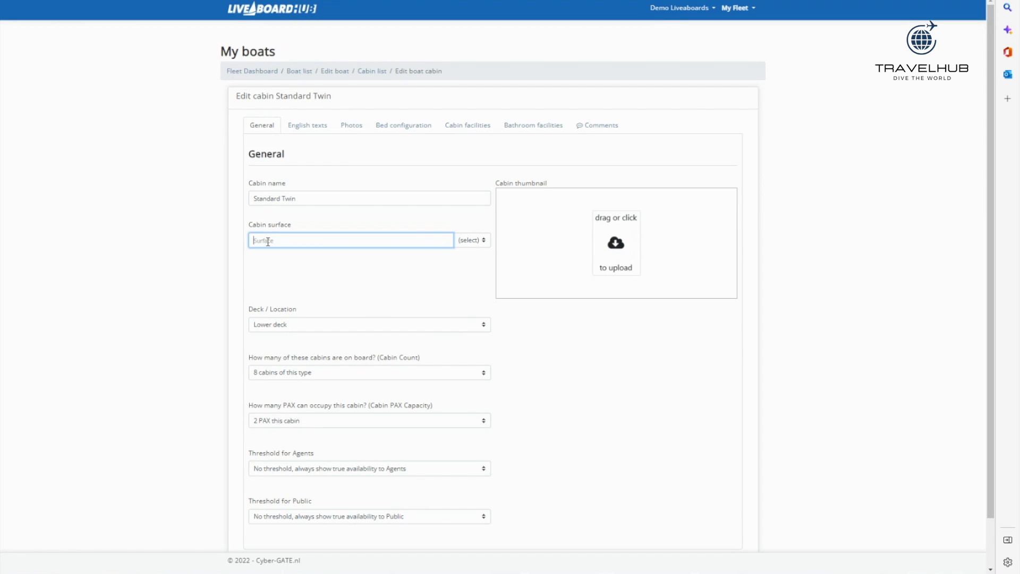
{"action": "left_click", "coordinate": [343, 295]}
{"action": "left_click", "coordinate": [475, 242]}
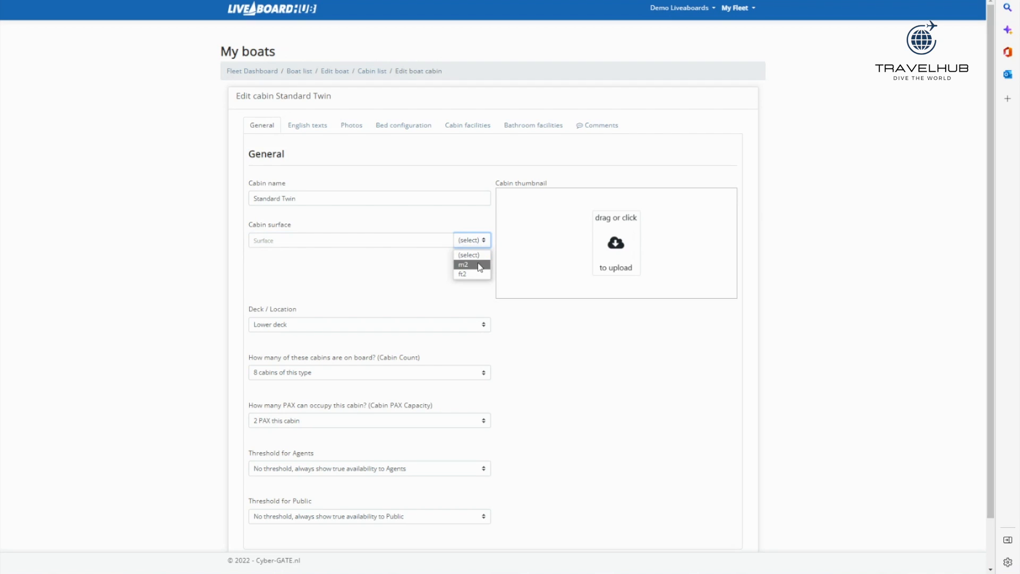
{"action": "left_click", "coordinate": [355, 274]}
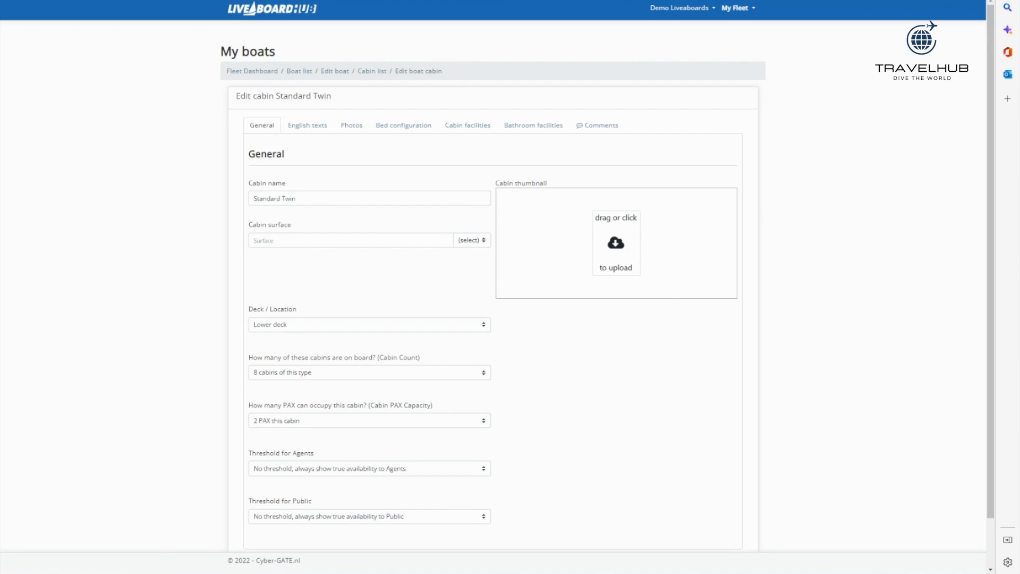
- Upload the twin-bed room photo as the cabin thumbnail
{"action": "left_click_drag", "start_coordinate": [303, 340], "coordinate": [620, 253]}
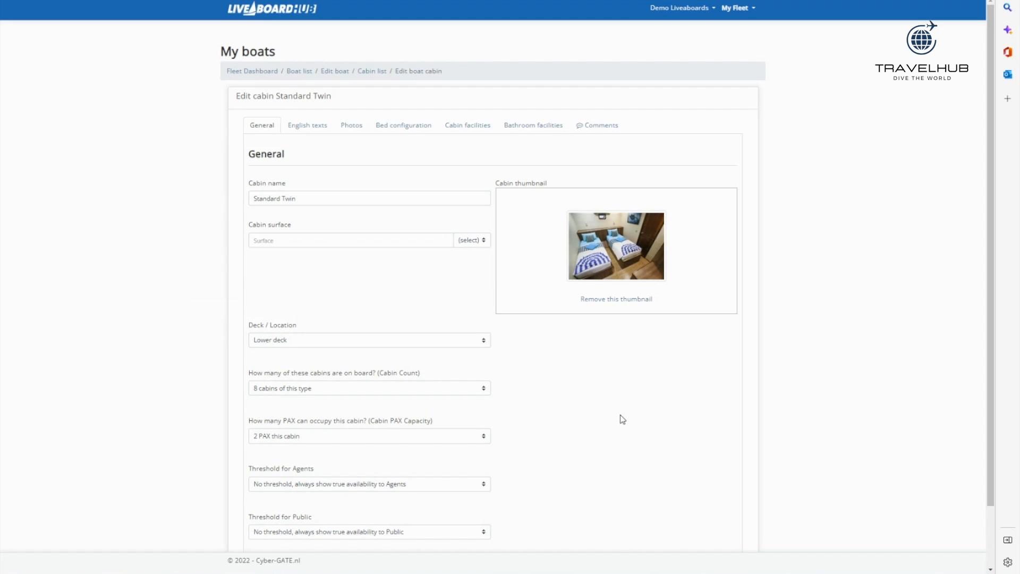
- Enter the English teaser "Eight standard cabins on the lower deck." and a summary covering twin/double beds, air conditioner, fan, minisafe and en-suite bathroom
{"action": "left_click", "coordinate": [309, 131]}
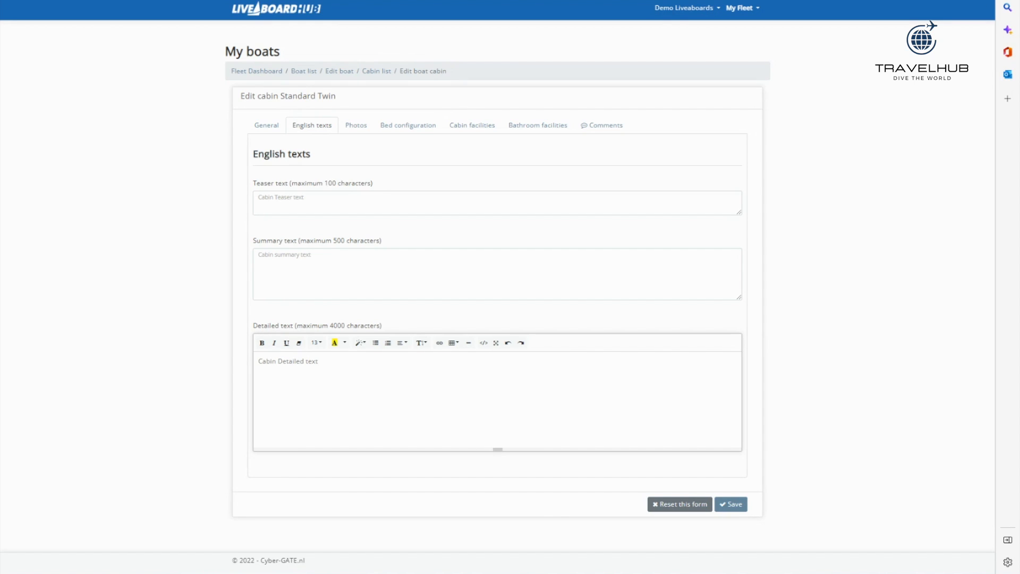
{"action": "left_click", "coordinate": [285, 198]}
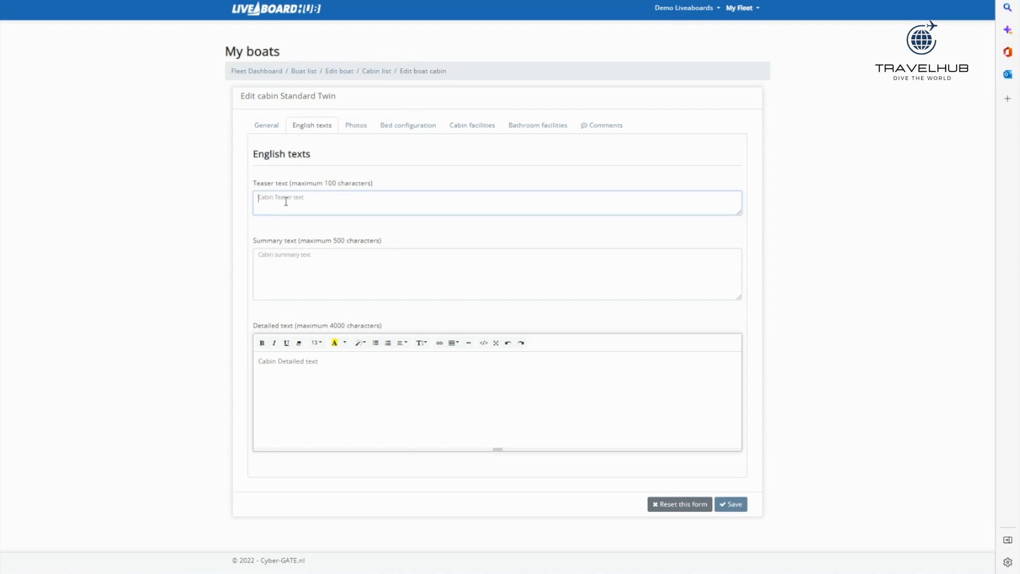
{"action": "type", "text": "Eight standard cabins on the lower deck"}
{"action": "type", "text": "."}
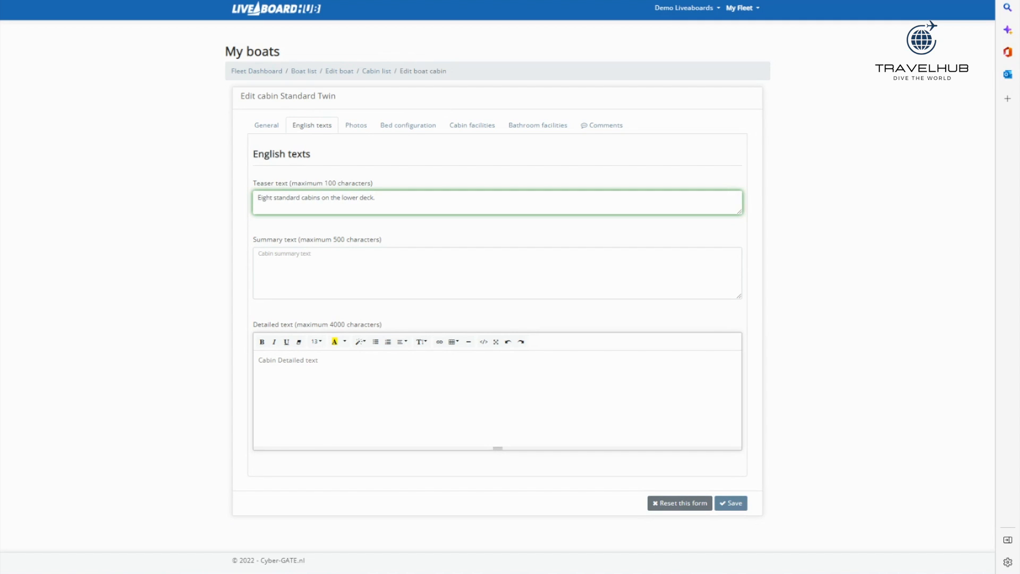
{"action": "left_click", "coordinate": [307, 264]}
{"action": "type", "text": "All our standard cabins can be set as either twin or double bed. All cabins are equipped with individual controlled air conditioner plus an extra fan, minisafe, en-suite bathroom with hot/cold water shower and western toilet."}
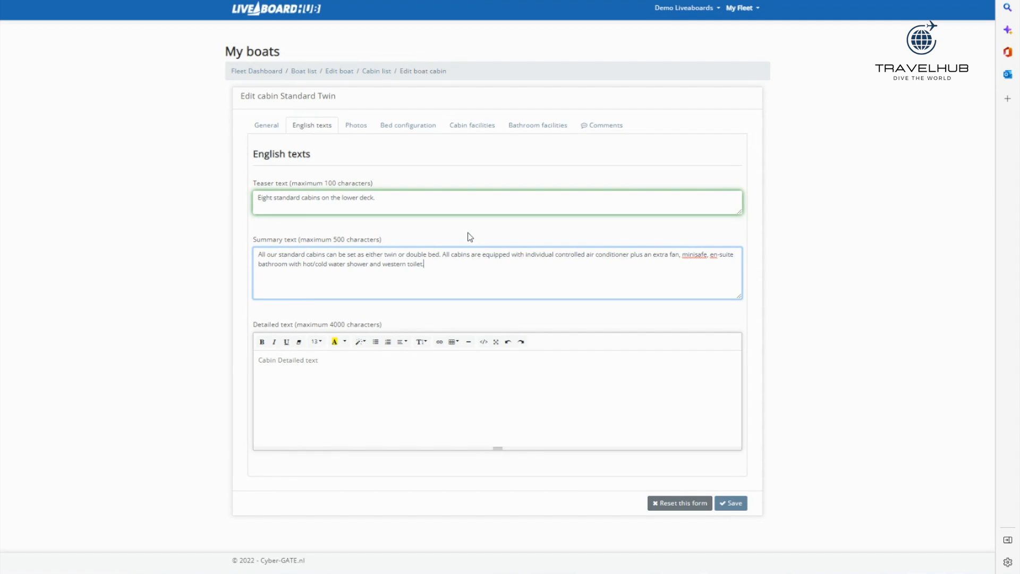
- Upload two twin-bed room pictures to the cabin's photos as Photo 1 and Photo 2
{"action": "left_click", "coordinate": [355, 125]}
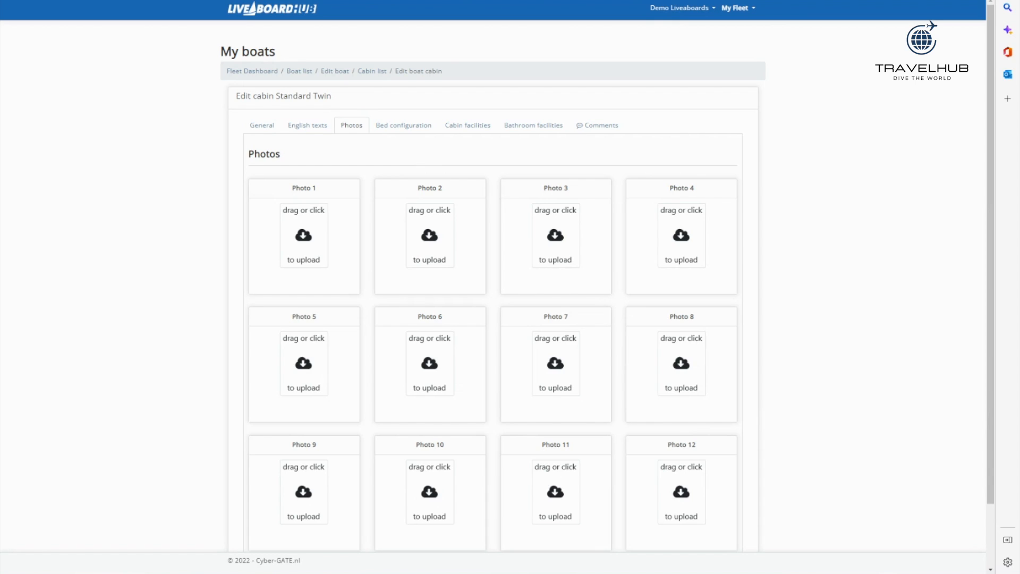
{"action": "left_click_drag", "start_coordinate": [1, 297], "coordinate": [298, 255]}
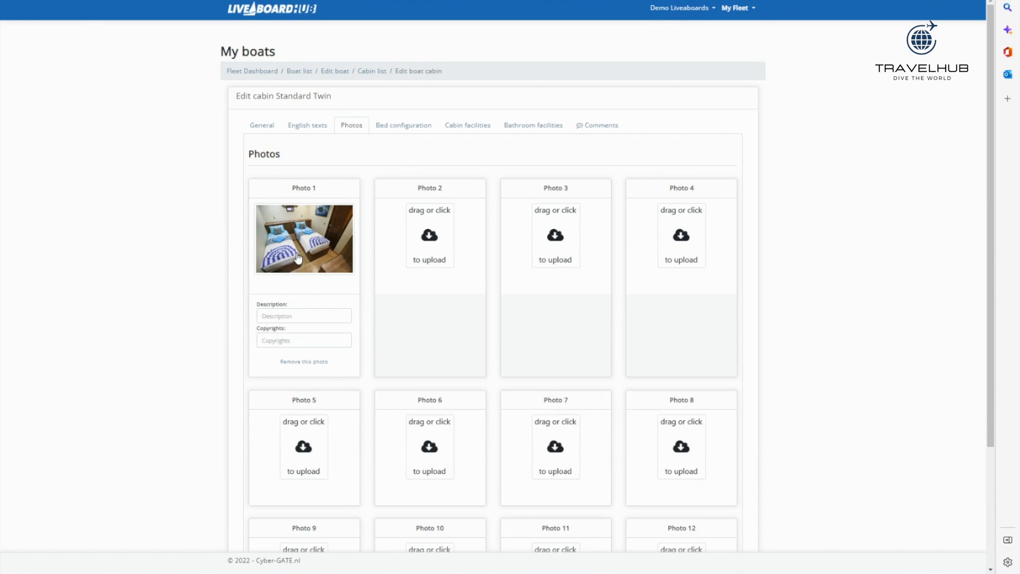
{"action": "left_click_drag", "start_coordinate": [1, 319], "coordinate": [428, 261]}
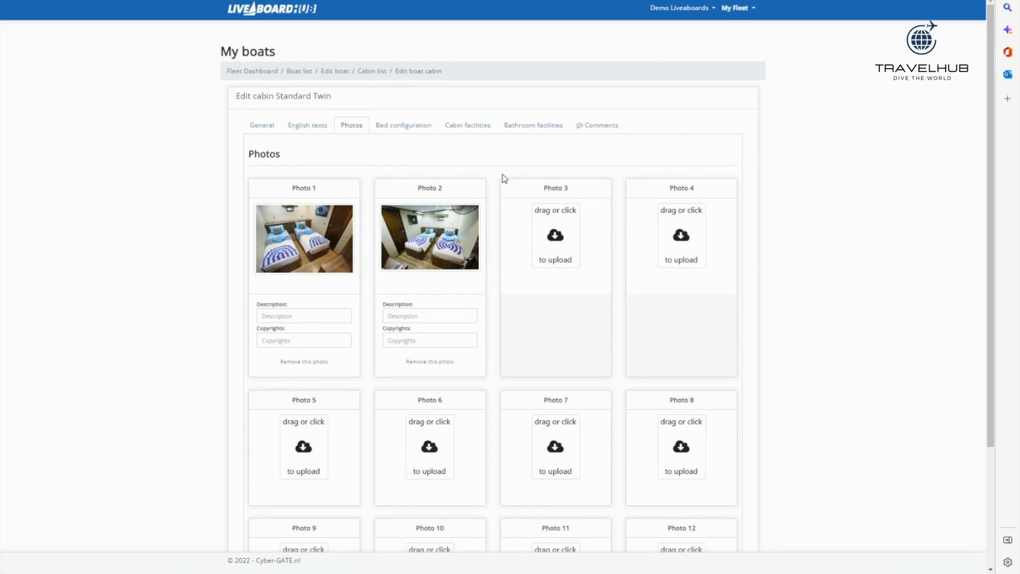
- Configure the cabin's primary bed as Twin (2 singles) with 2 beds of this type, leaving the mattress length empty
{"action": "left_click", "coordinate": [407, 130]}
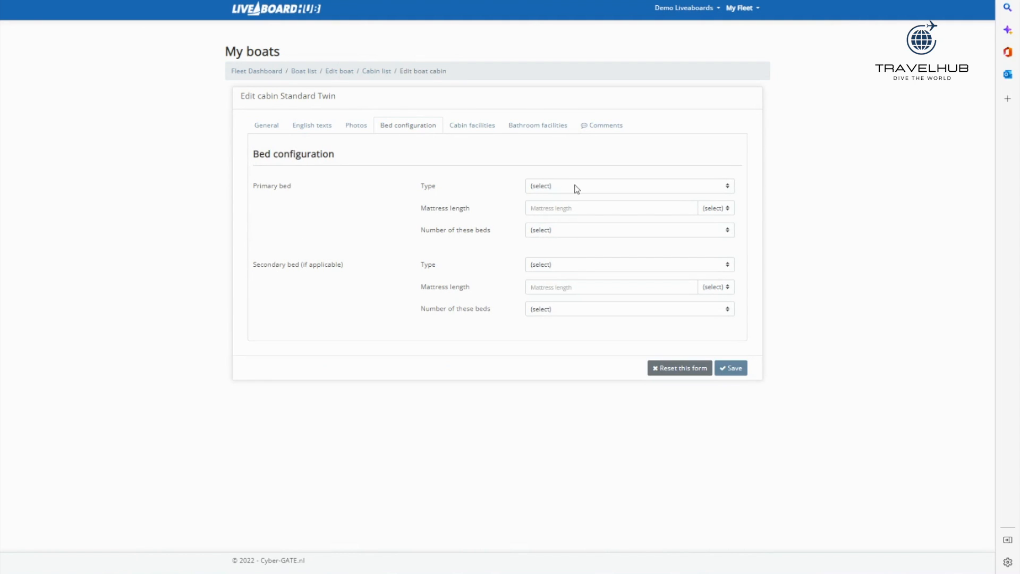
{"action": "left_click", "coordinate": [597, 191]}
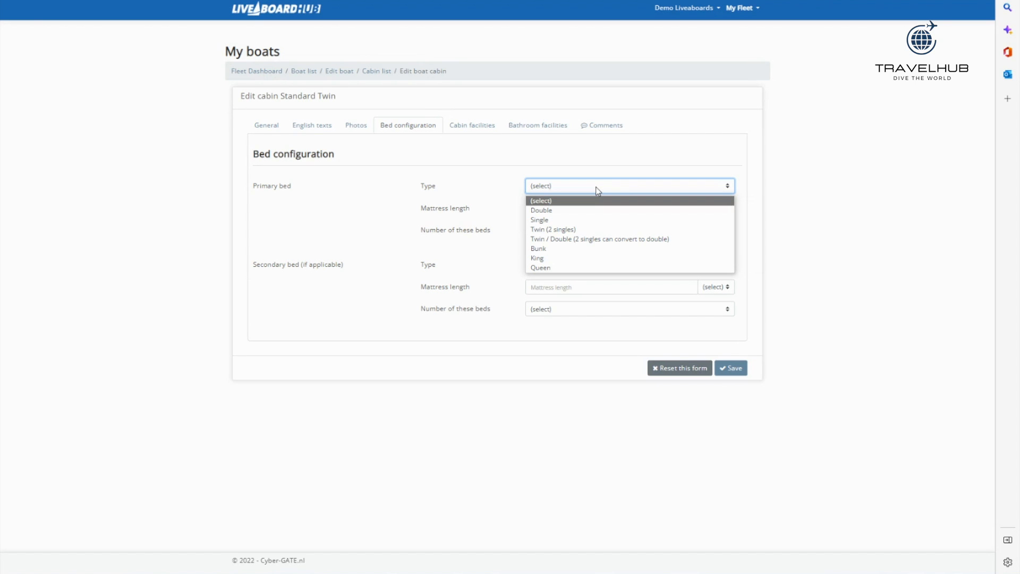
{"action": "left_click", "coordinate": [568, 236]}
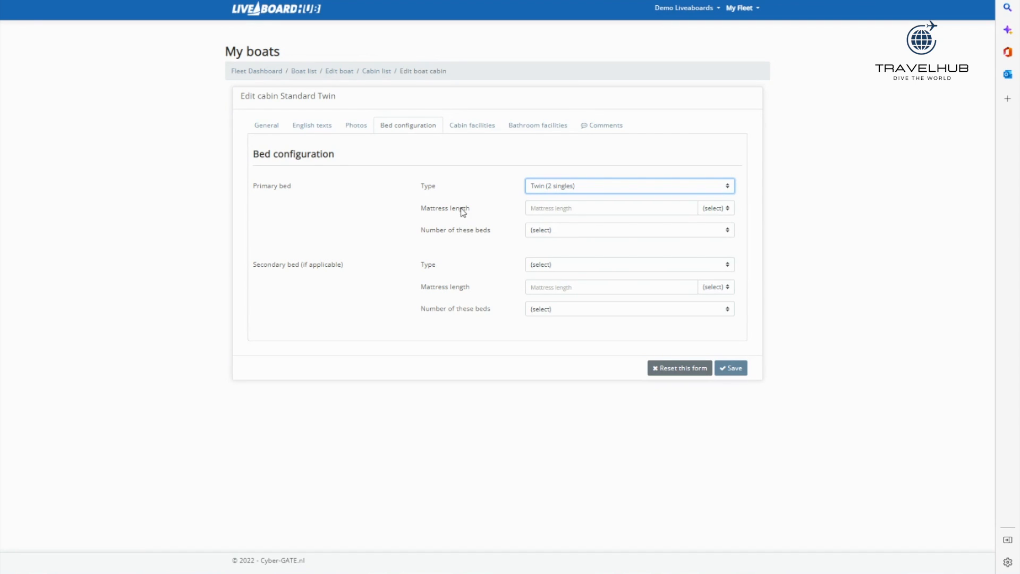
{"action": "left_click", "coordinate": [578, 207]}
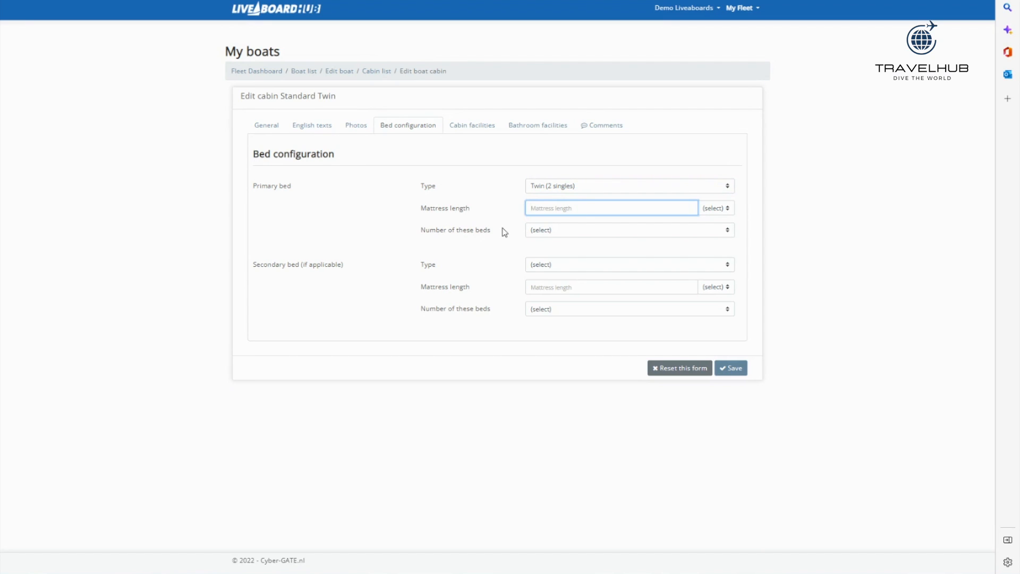
{"action": "left_click", "coordinate": [562, 230]}
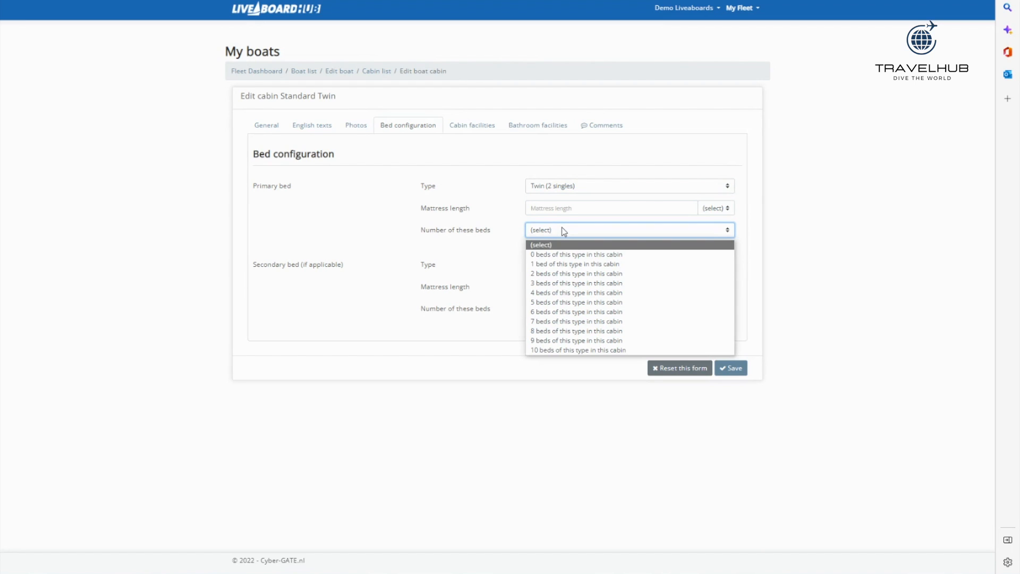
{"action": "left_click", "coordinate": [566, 274]}
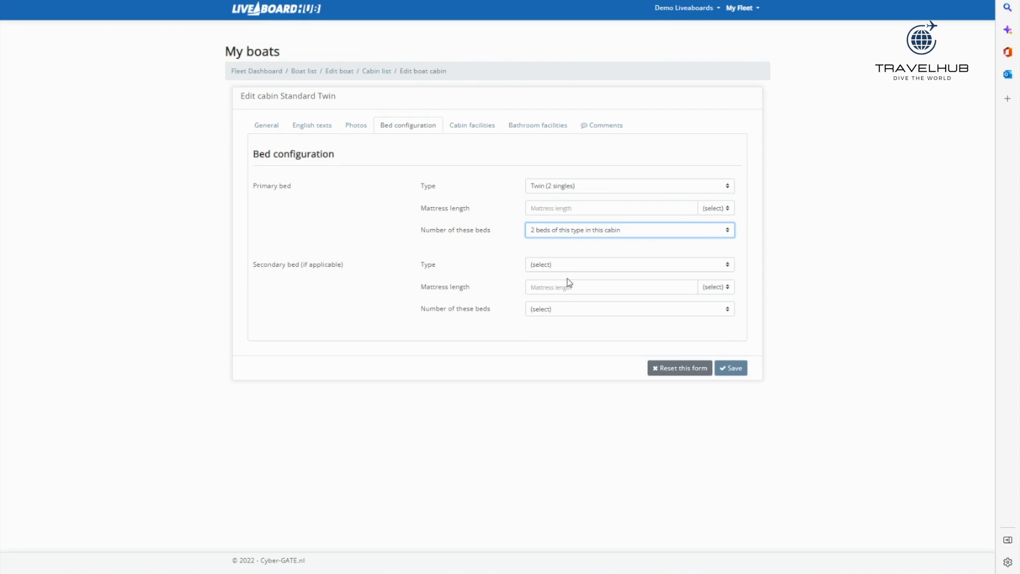
{"action": "key", "text": "Tab"}
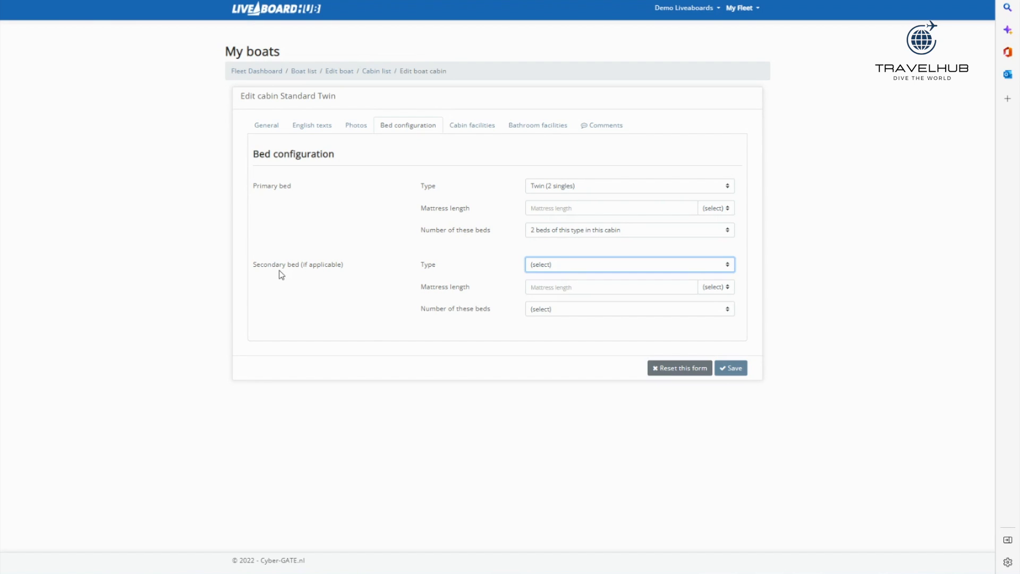
{"action": "left_click", "coordinate": [620, 267]}
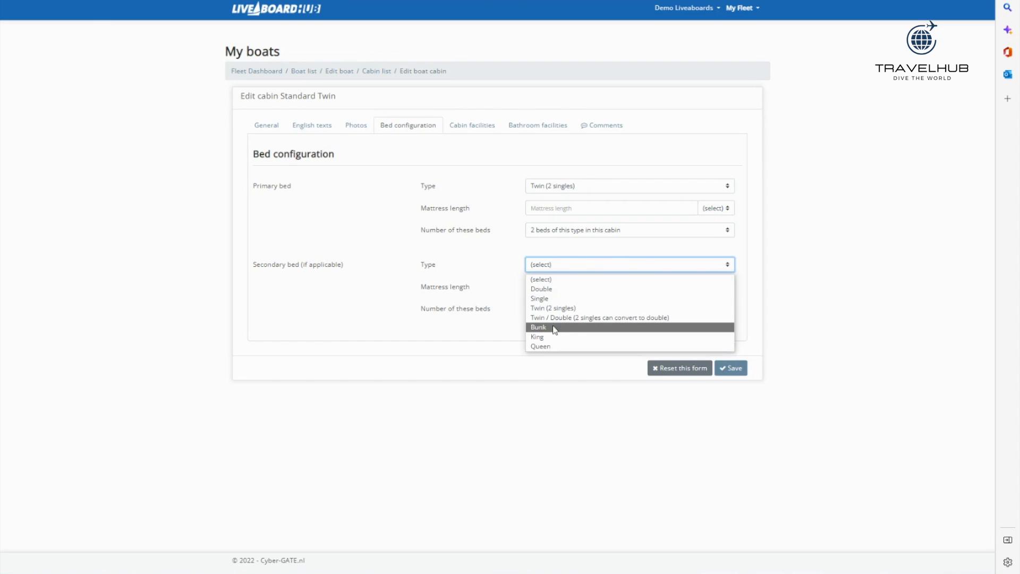
{"action": "left_click", "coordinate": [334, 298]}
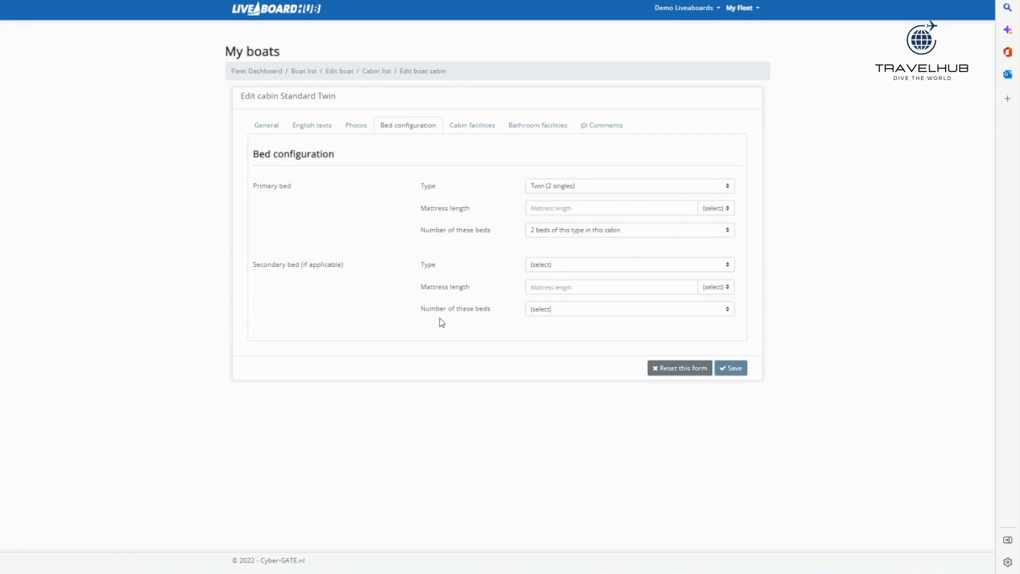
- Set the cabin's window type to "No windows" in the cabin facilities, leaving the windows opening option unselected
{"action": "left_click", "coordinate": [470, 127]}
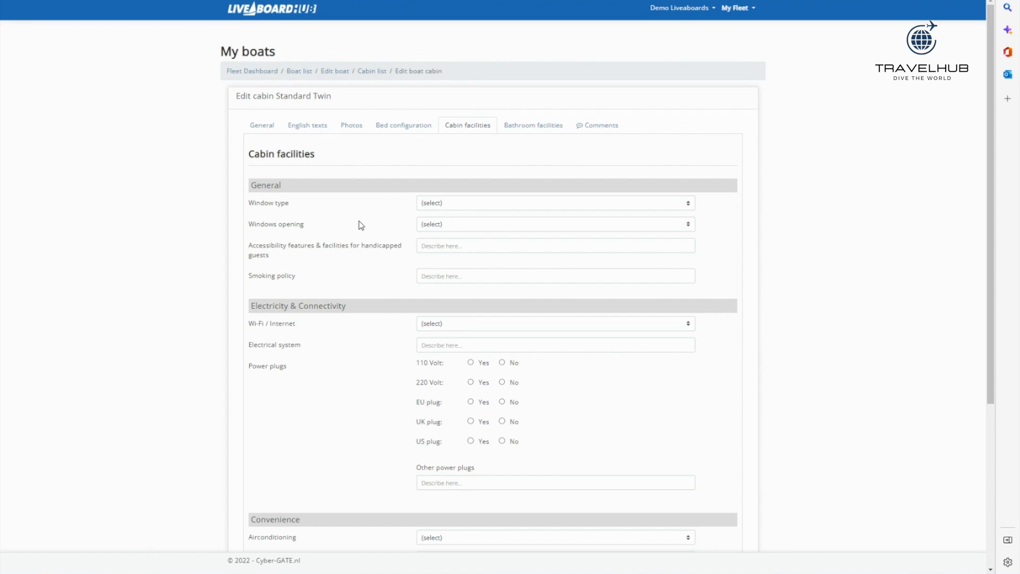
{"action": "left_click", "coordinate": [461, 207]}
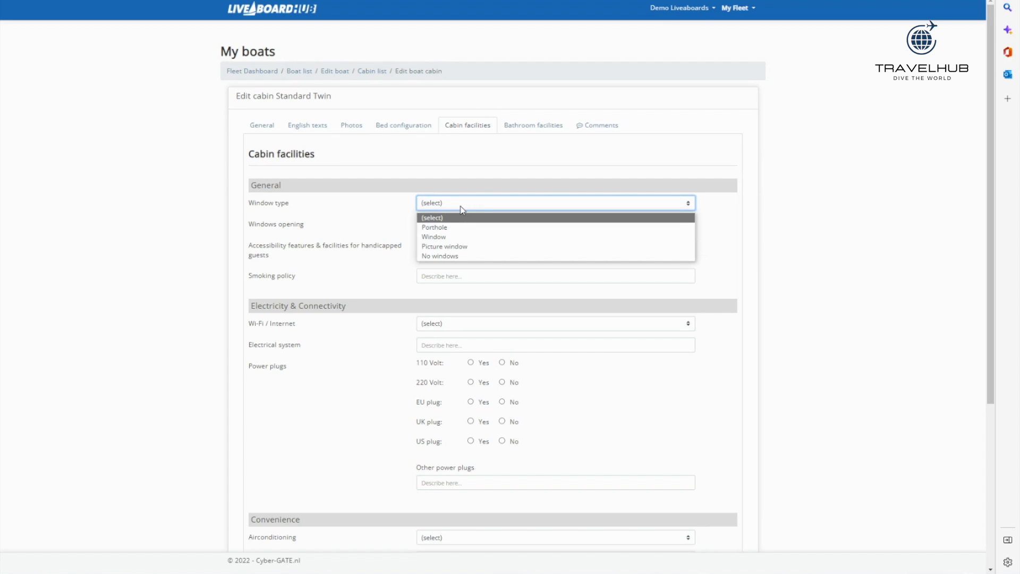
{"action": "left_click", "coordinate": [457, 256]}
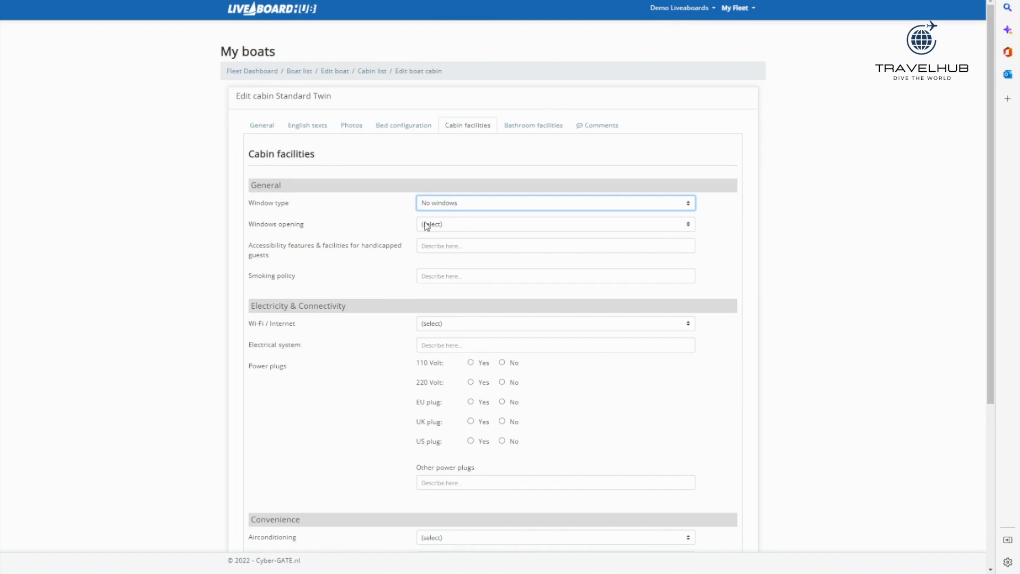
{"action": "left_click", "coordinate": [466, 225]}
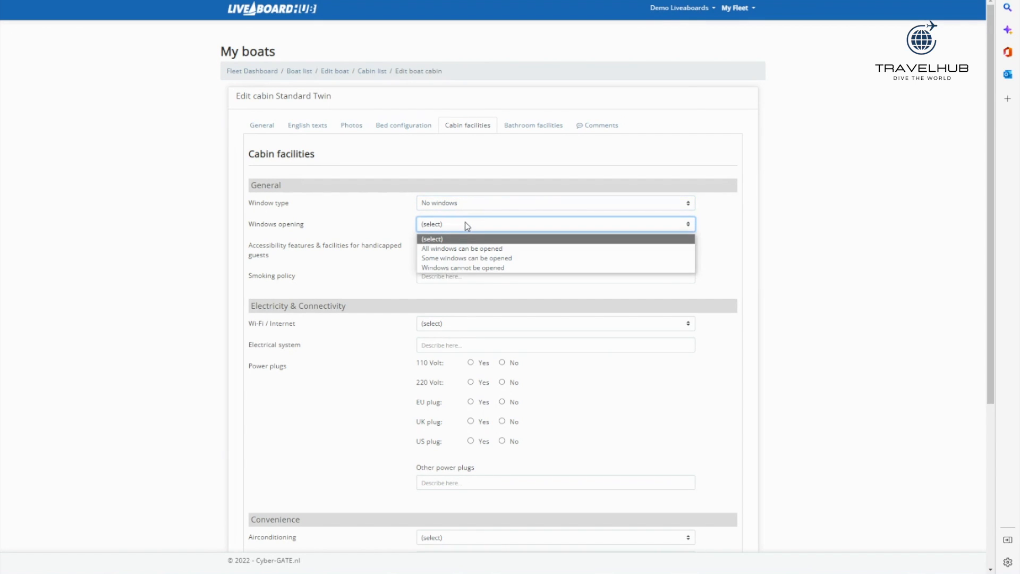
{"action": "left_click", "coordinate": [388, 229]}
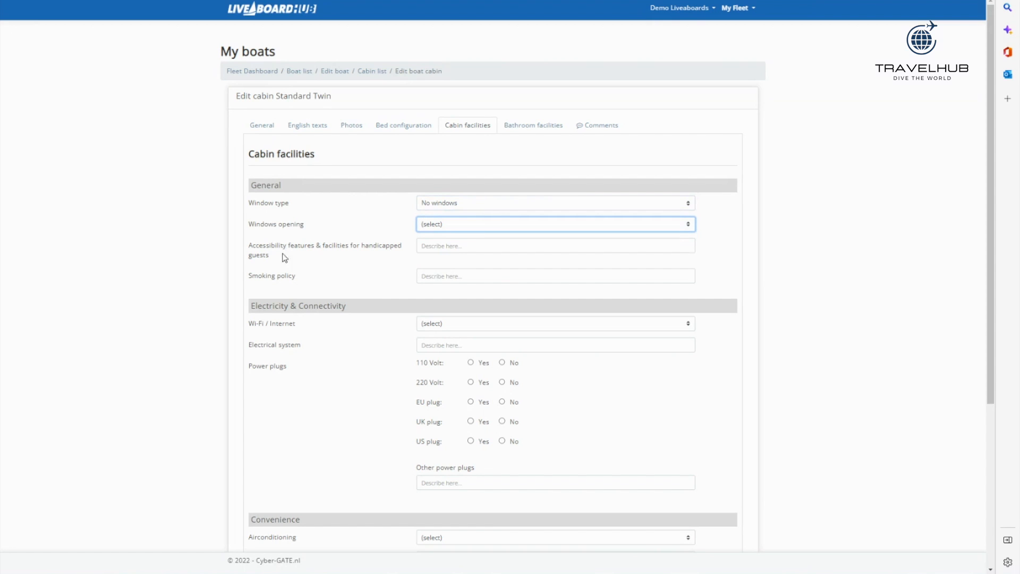
- Set the cabin's Wi-Fi / Internet facility to Yes
{"action": "scroll", "coordinate": [312, 254], "scroll_direction": "down", "scroll_amount": 3}
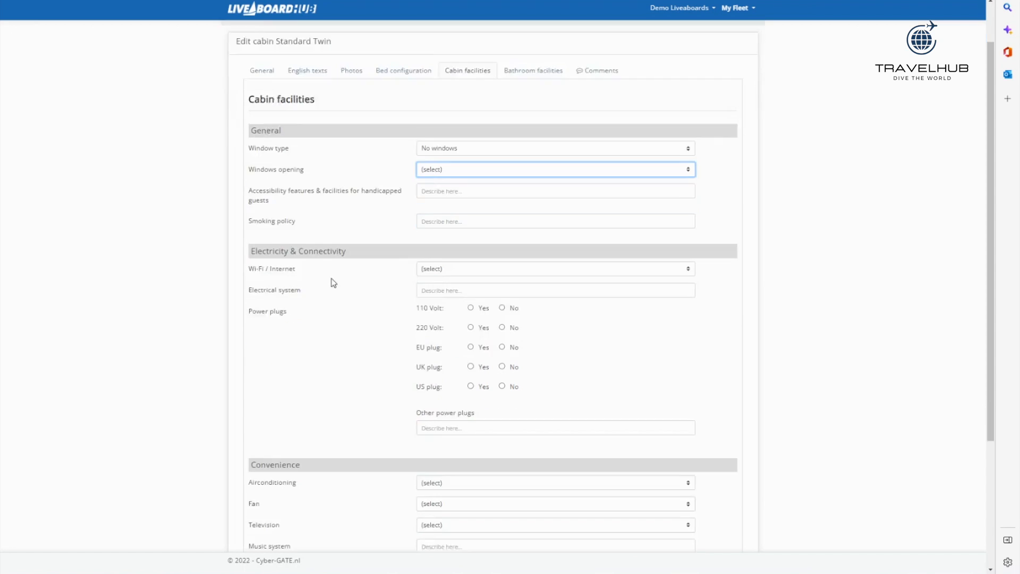
{"action": "left_click", "coordinate": [485, 151]}
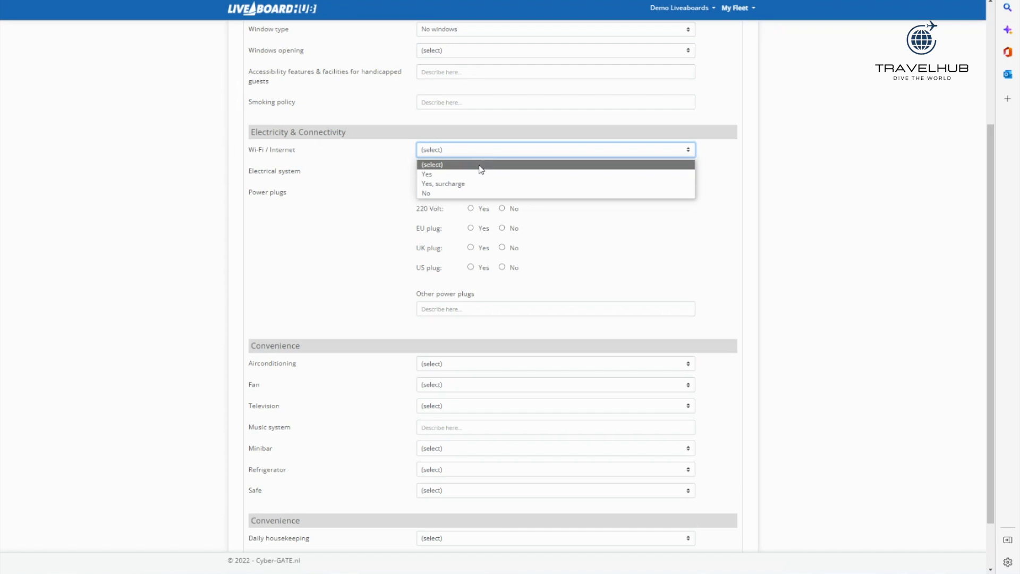
{"action": "left_click", "coordinate": [474, 174]}
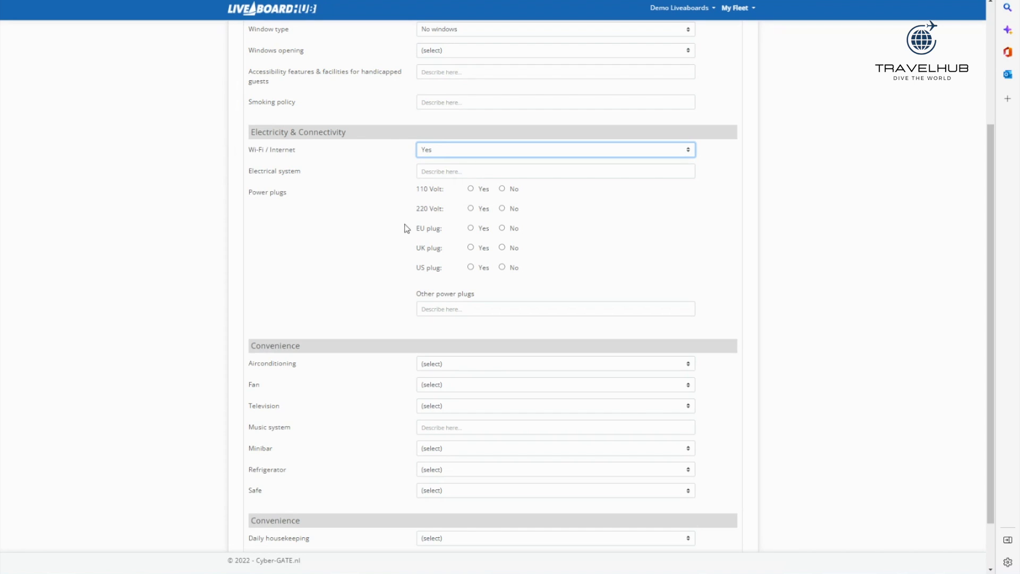
- Set the cabin's airconditioning to "Yes, centrally controlled" and its daily housekeeping to Yes
{"action": "scroll", "coordinate": [397, 273], "scroll_direction": "down", "scroll_amount": 1}
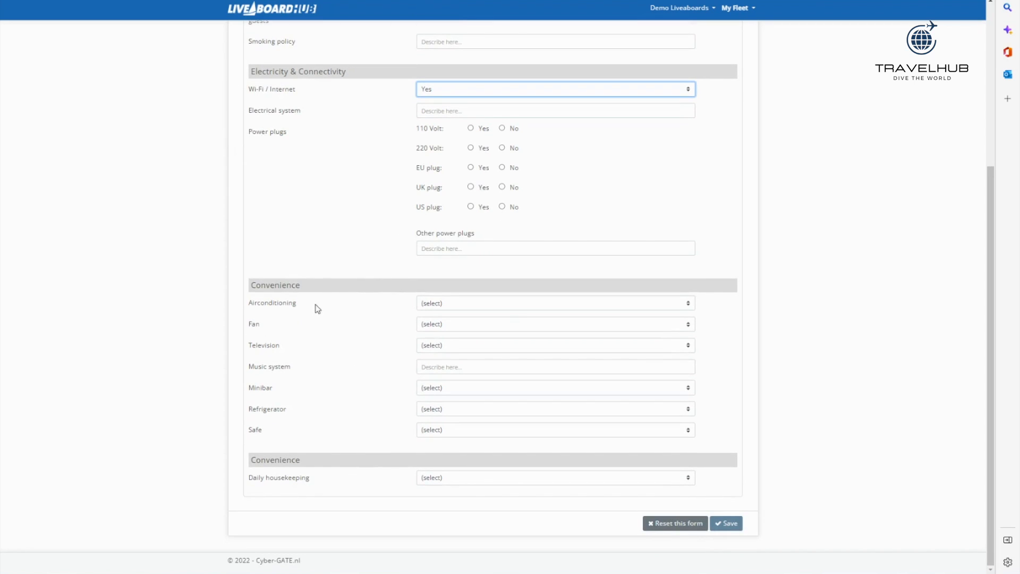
{"action": "left_click", "coordinate": [490, 305]}
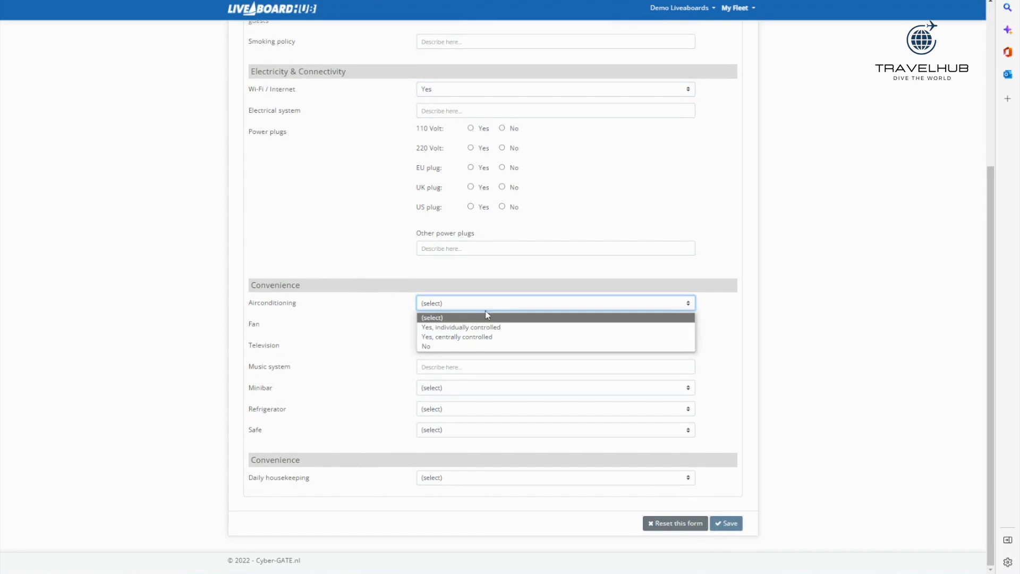
{"action": "left_click", "coordinate": [458, 340]}
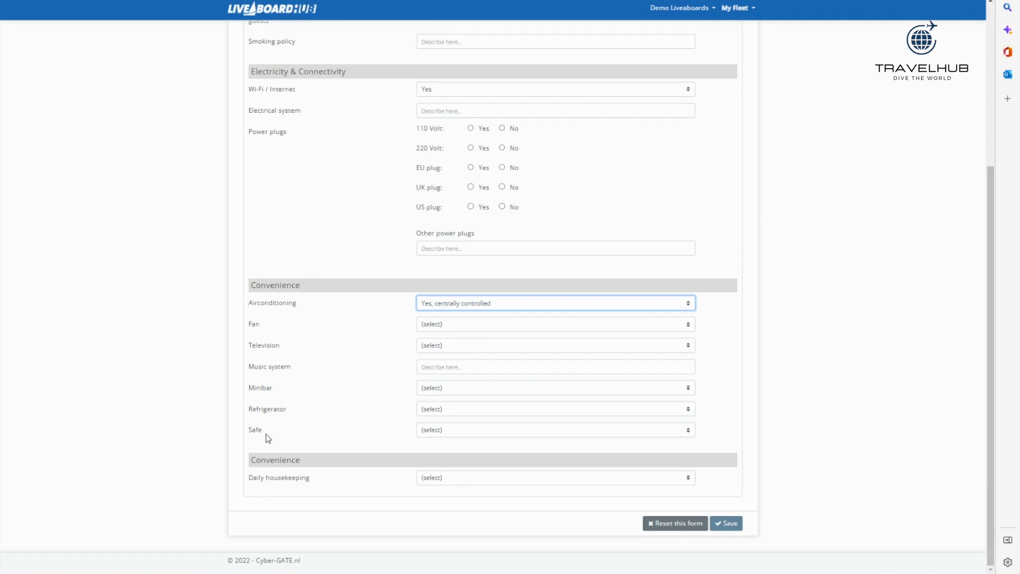
{"action": "left_click", "coordinate": [471, 481]}
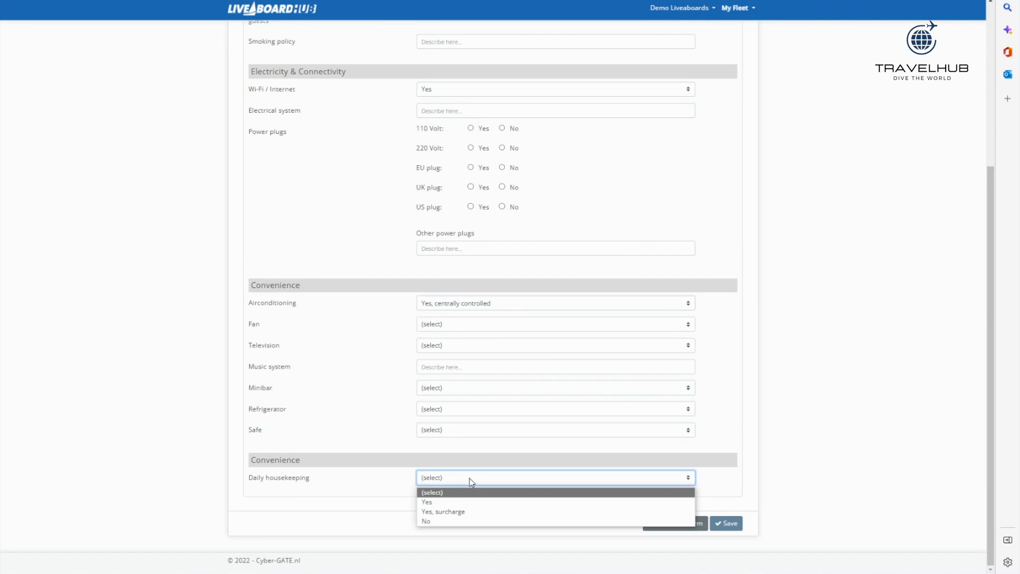
{"action": "left_click", "coordinate": [452, 503]}
{"action": "scroll", "coordinate": [371, 411], "scroll_direction": "up", "scroll_amount": 5}
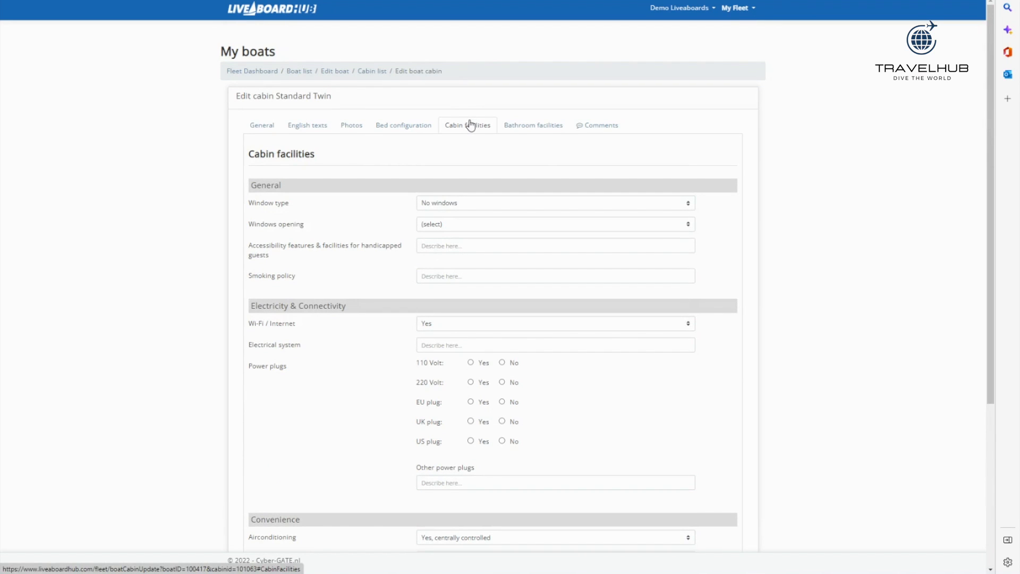
- Set en-suite shower, en-suite toilet/WC, bathroom towels and beach/deck towels to Yes in the cabin's bathroom facilities
{"action": "left_click", "coordinate": [532, 127]}
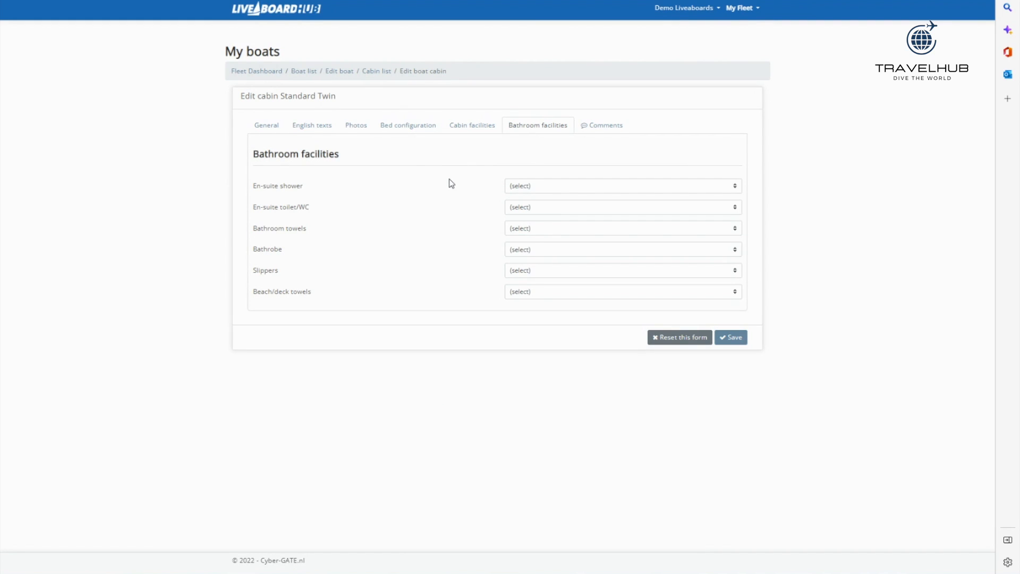
{"action": "left_click", "coordinate": [586, 190]}
{"action": "left_click", "coordinate": [566, 211]}
{"action": "left_click", "coordinate": [566, 207]}
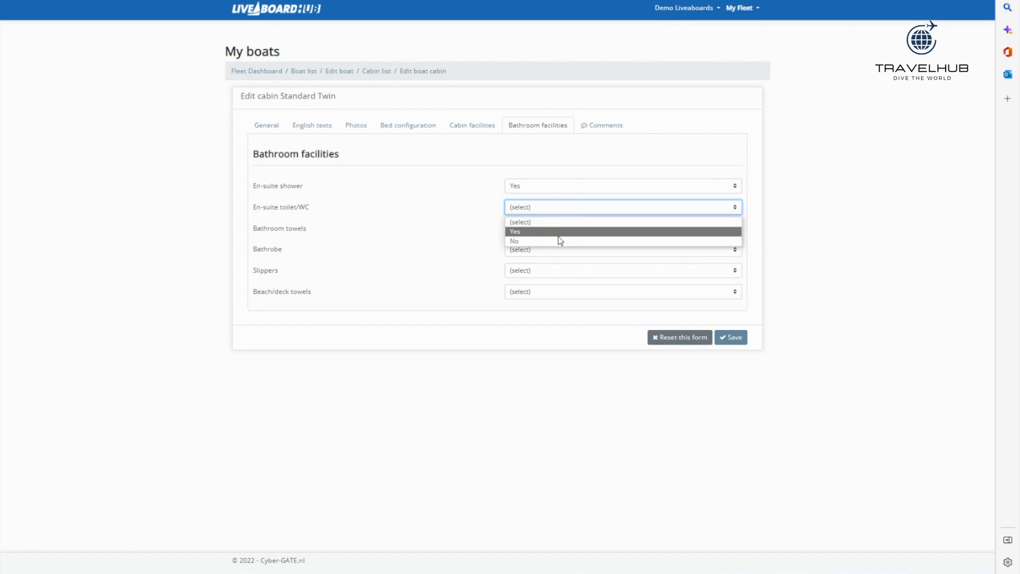
{"action": "left_click", "coordinate": [559, 235]}
{"action": "left_click", "coordinate": [530, 228]}
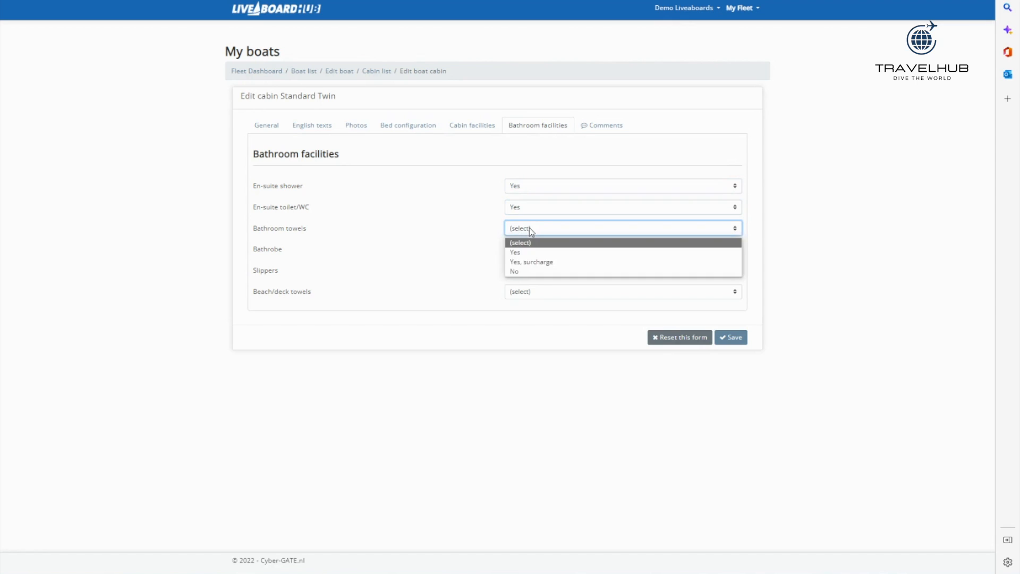
{"action": "left_click", "coordinate": [540, 253]}
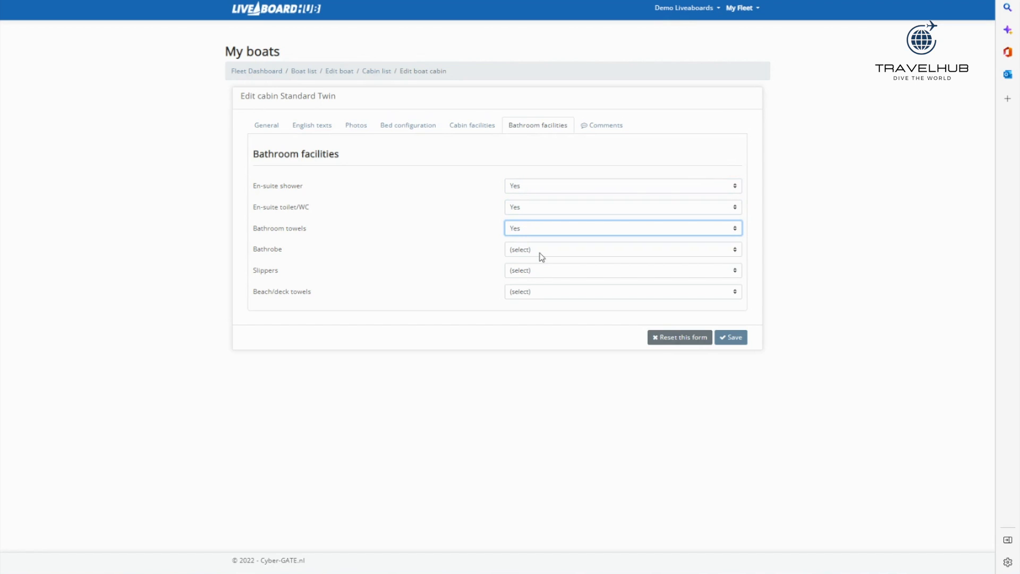
{"action": "left_click", "coordinate": [551, 294]}
{"action": "left_click", "coordinate": [537, 316]}
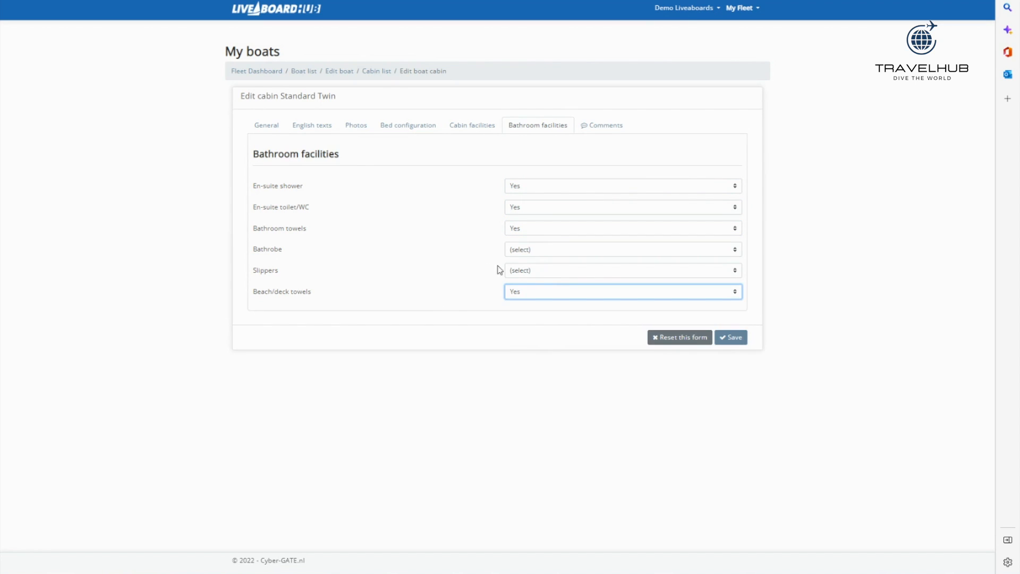
- Set the bathrobe and slippers options to No in the cabin's bathroom facilities
{"action": "left_click", "coordinate": [525, 251]}
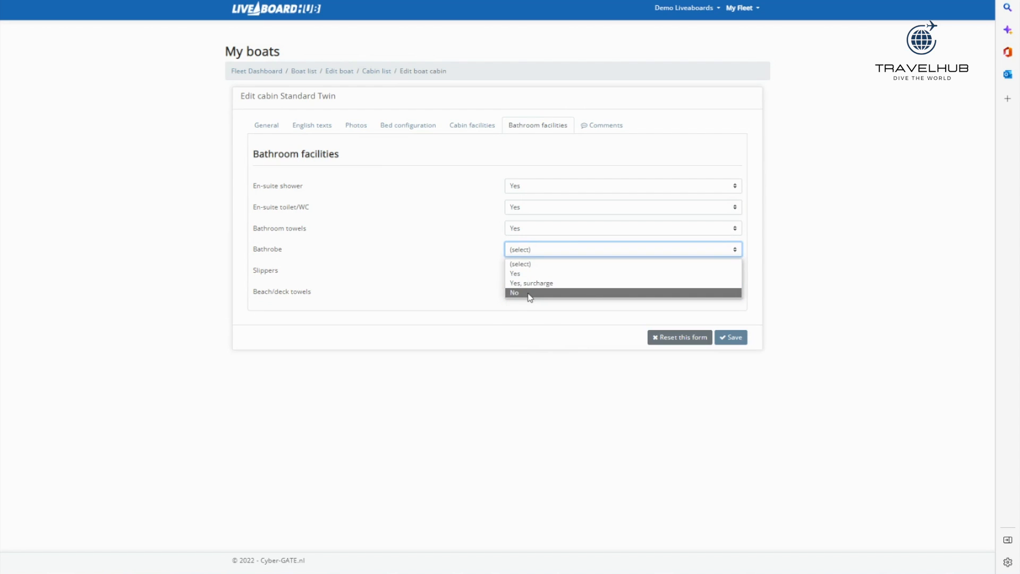
{"action": "left_click", "coordinate": [530, 294]}
{"action": "left_click", "coordinate": [537, 273]}
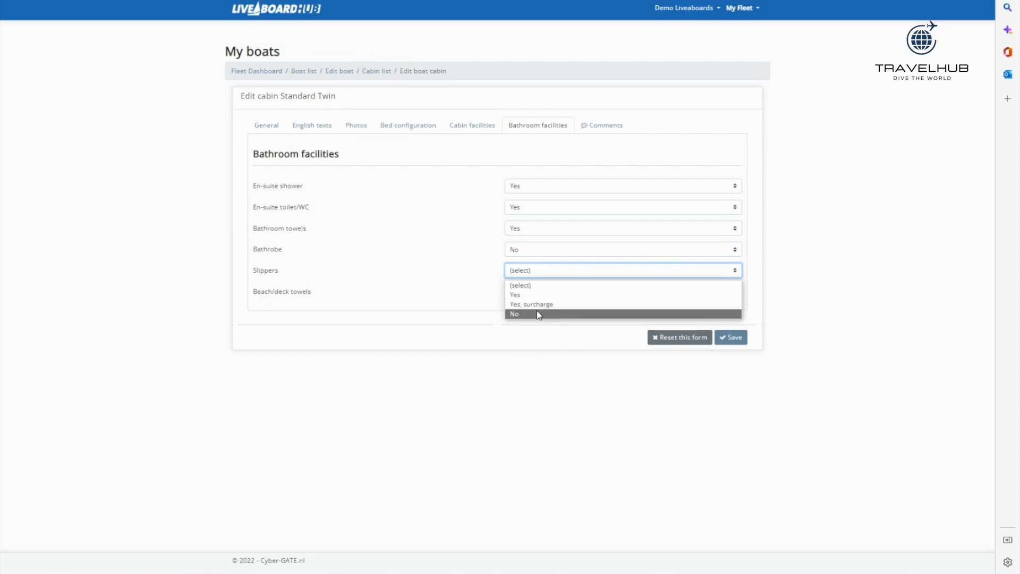
{"action": "left_click", "coordinate": [538, 313]}
{"action": "left_click", "coordinate": [548, 148]}
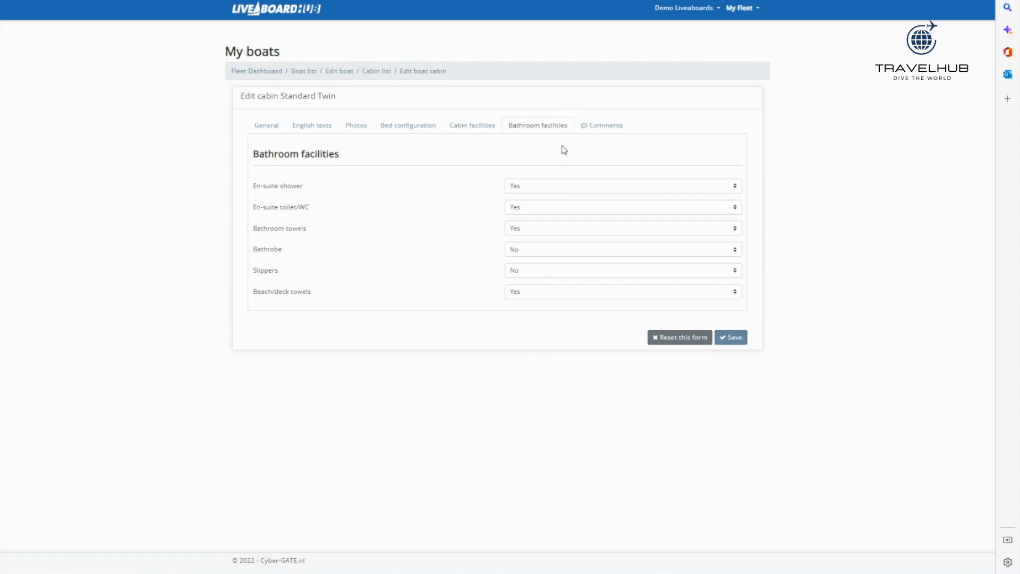
- Leave the internal comments and remarks for agents empty and save the Standard Twin cabin
{"action": "left_click", "coordinate": [604, 126]}
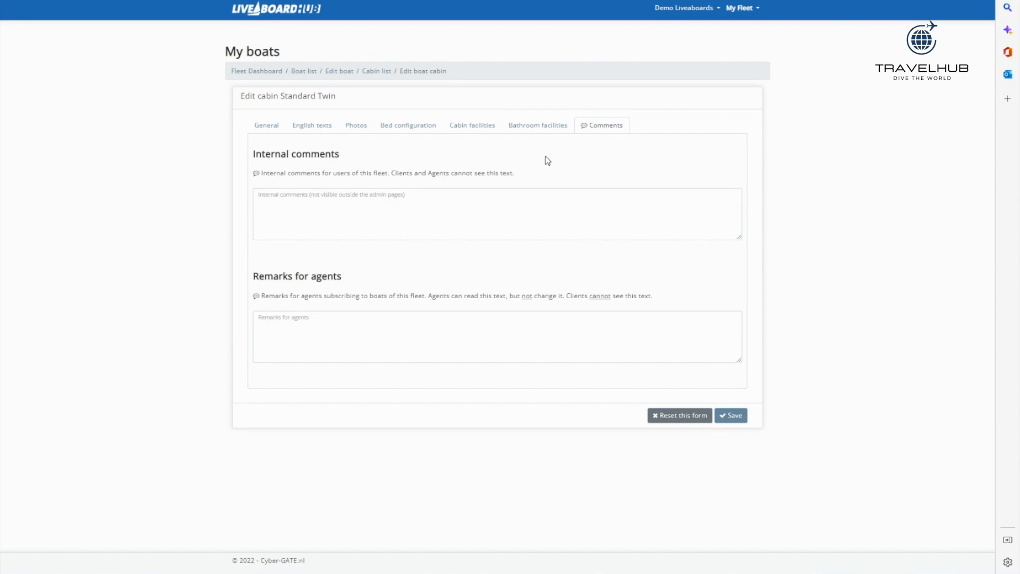
{"action": "left_click", "coordinate": [289, 196]}
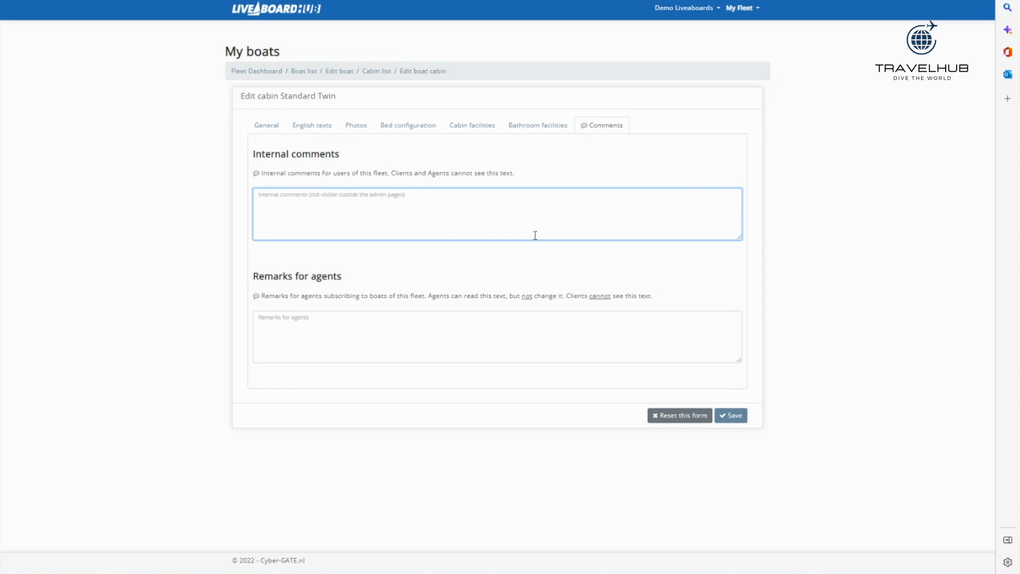
{"action": "left_click", "coordinate": [317, 322]}
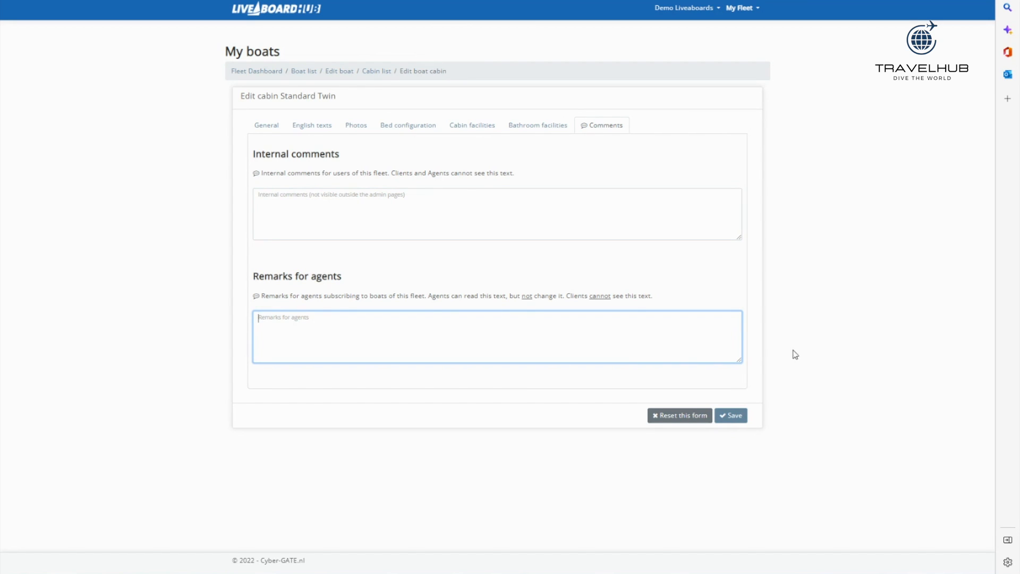
{"action": "left_click", "coordinate": [733, 417]}
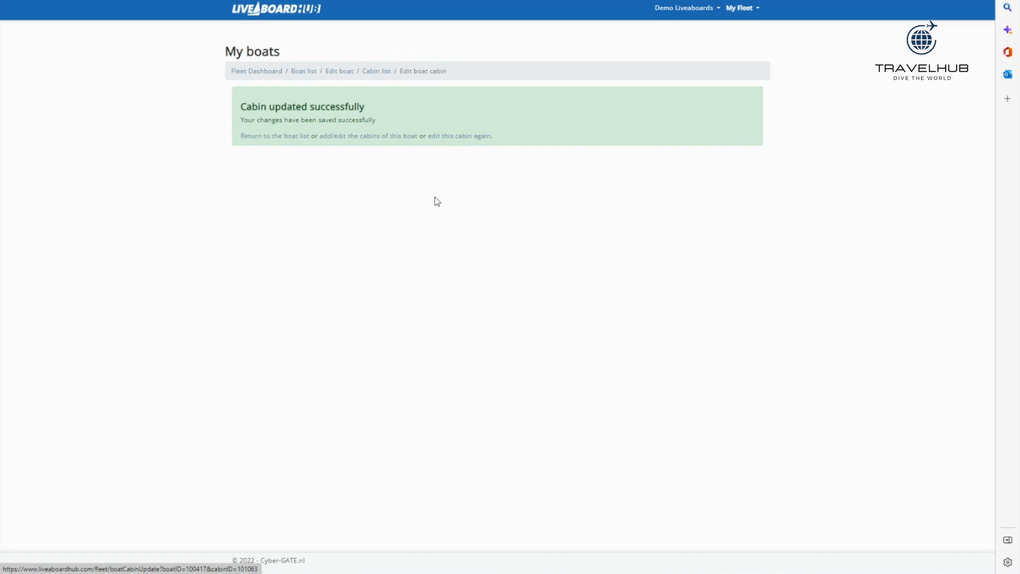
- Return to the boat's cabin list and start a new cabin type named "Upper deck double"
{"action": "left_click", "coordinate": [365, 137]}
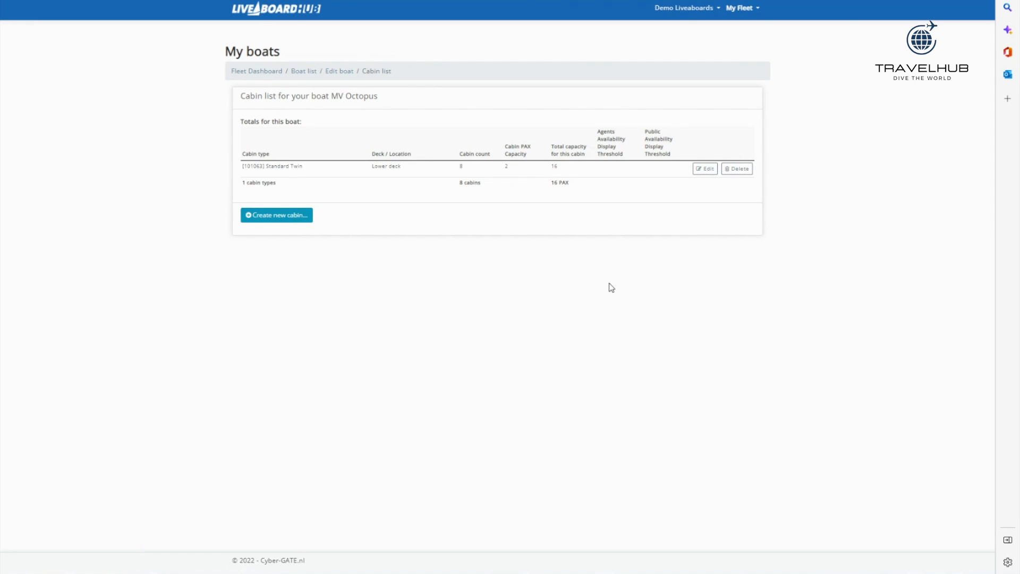
{"action": "left_click", "coordinate": [278, 220]}
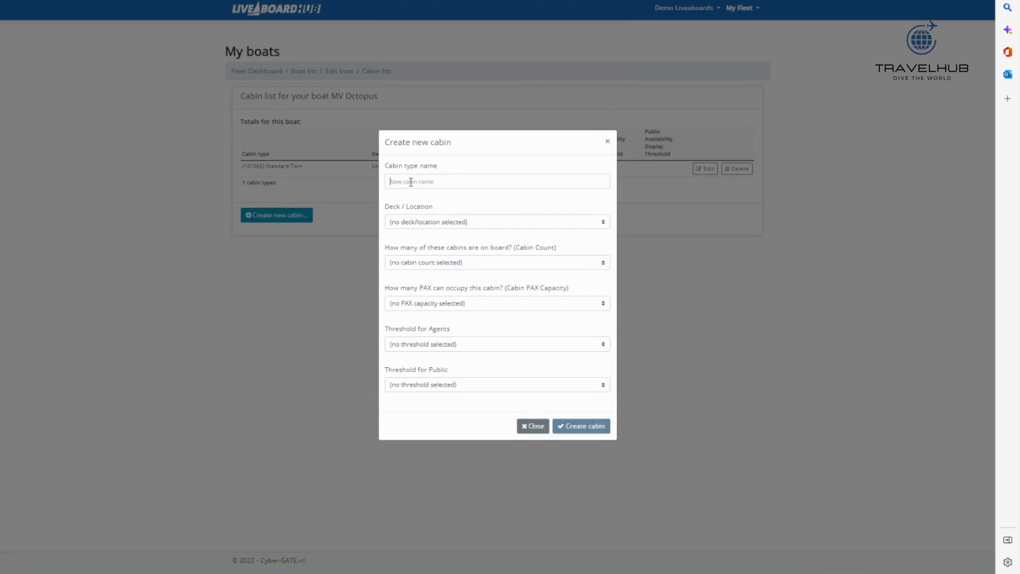
{"action": "left_click", "coordinate": [411, 181]}
{"action": "type", "text": "uP"}
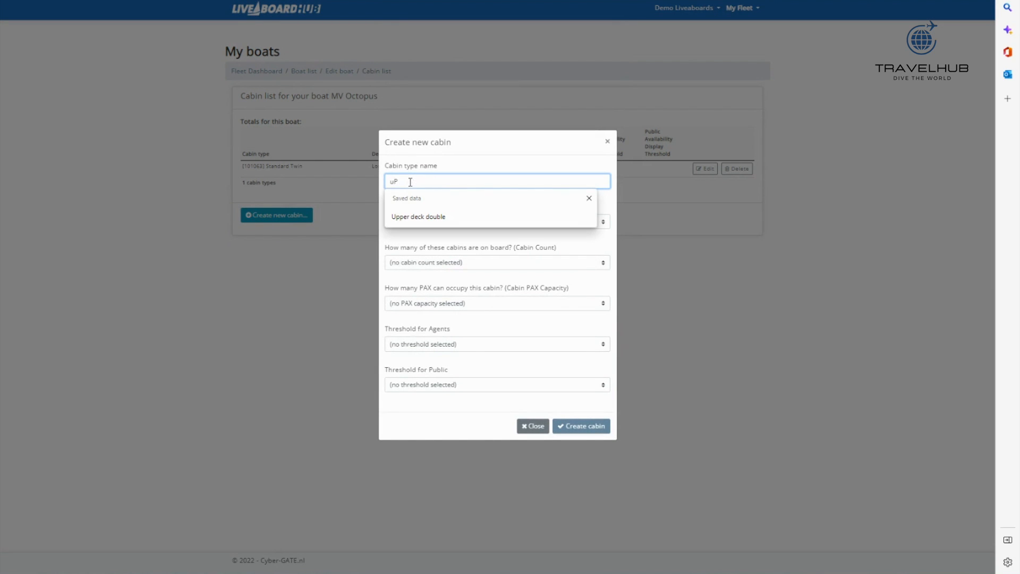
{"action": "key", "text": "BackSpace"}
{"action": "key", "text": "BackSpace"}
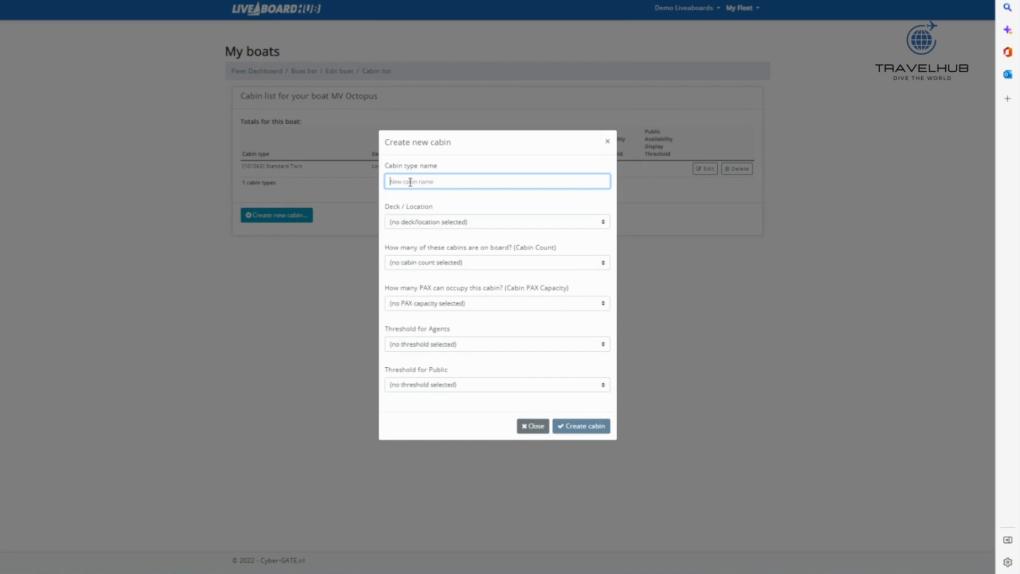
{"action": "type", "text": "UPP"}
{"action": "key", "text": "BackSpace"}
{"action": "key", "text": "BackSpace"}
{"action": "type", "text": "pp"}
{"action": "left_click", "coordinate": [409, 215]}
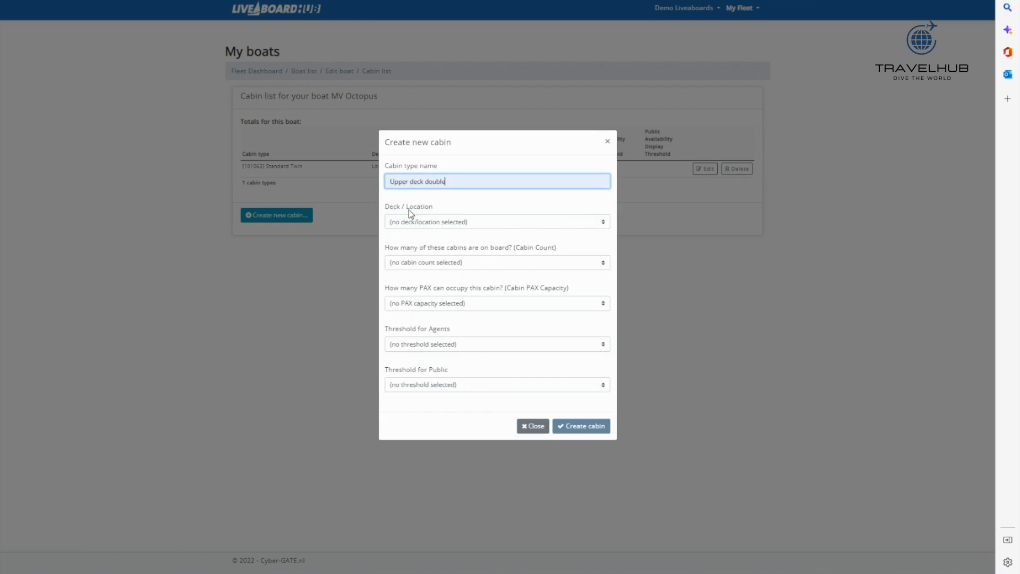
- Set the new cabin's deck to Upper deck, its count to 2 cabins of this type and its capacity to 2 PAX in each cabin
{"action": "left_click", "coordinate": [418, 222]}
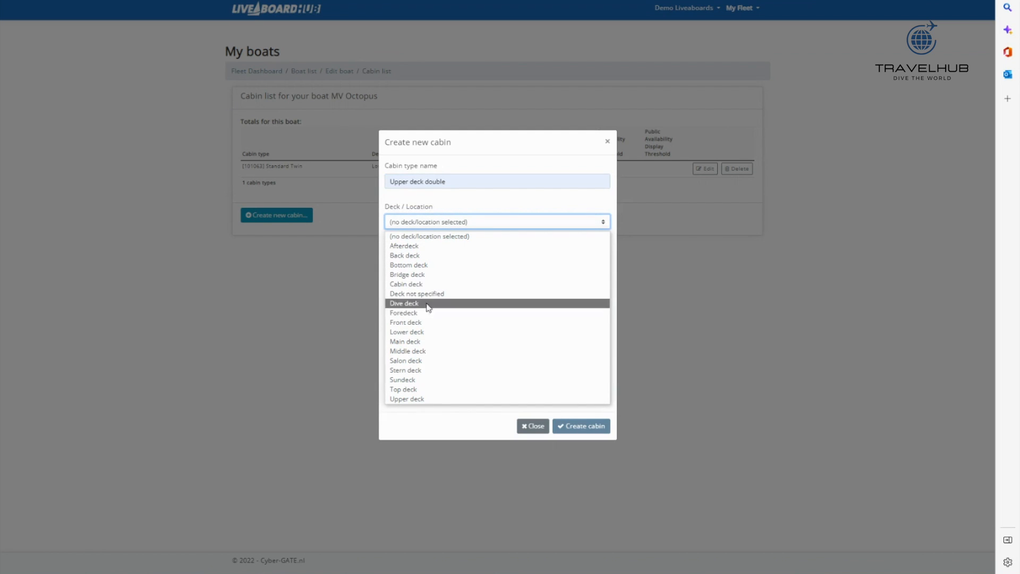
{"action": "left_click", "coordinate": [418, 402]}
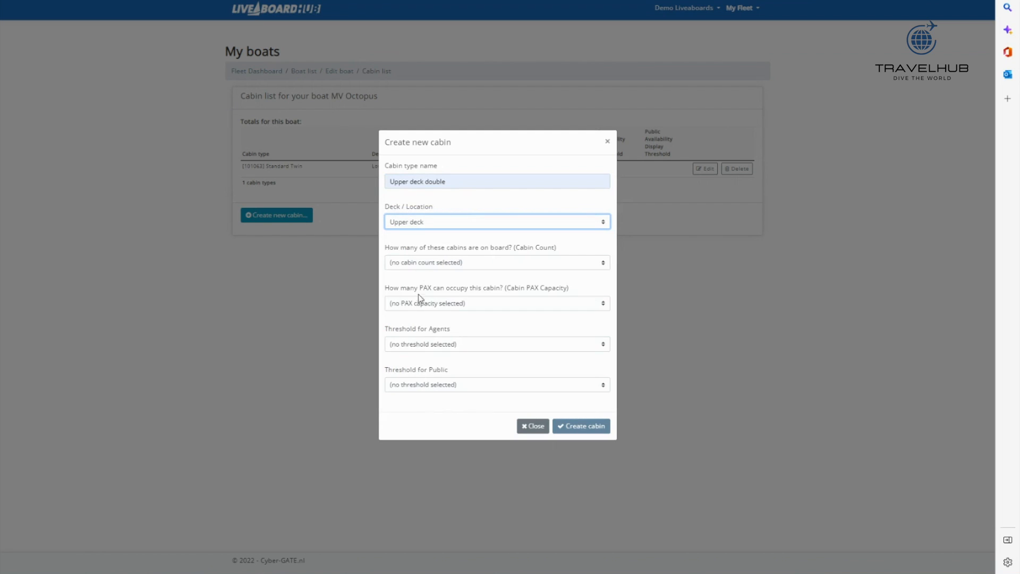
{"action": "left_click", "coordinate": [442, 264]}
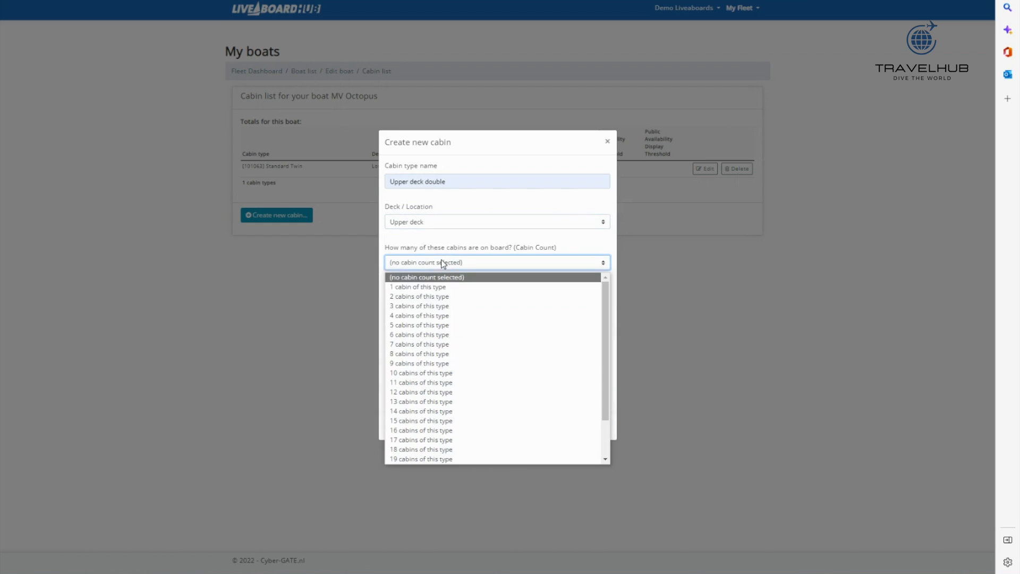
{"action": "left_click", "coordinate": [421, 294]}
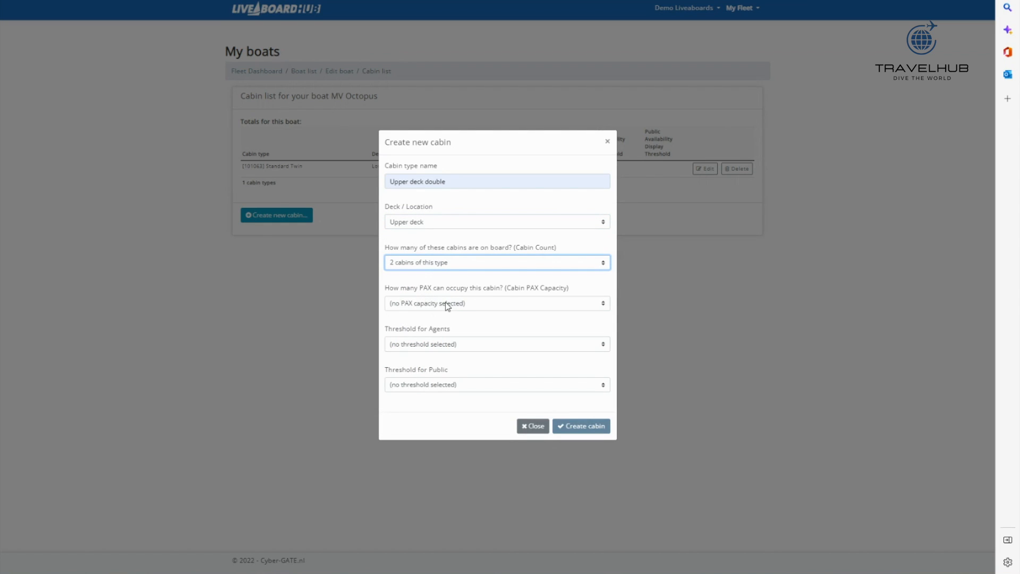
{"action": "left_click", "coordinate": [425, 302]}
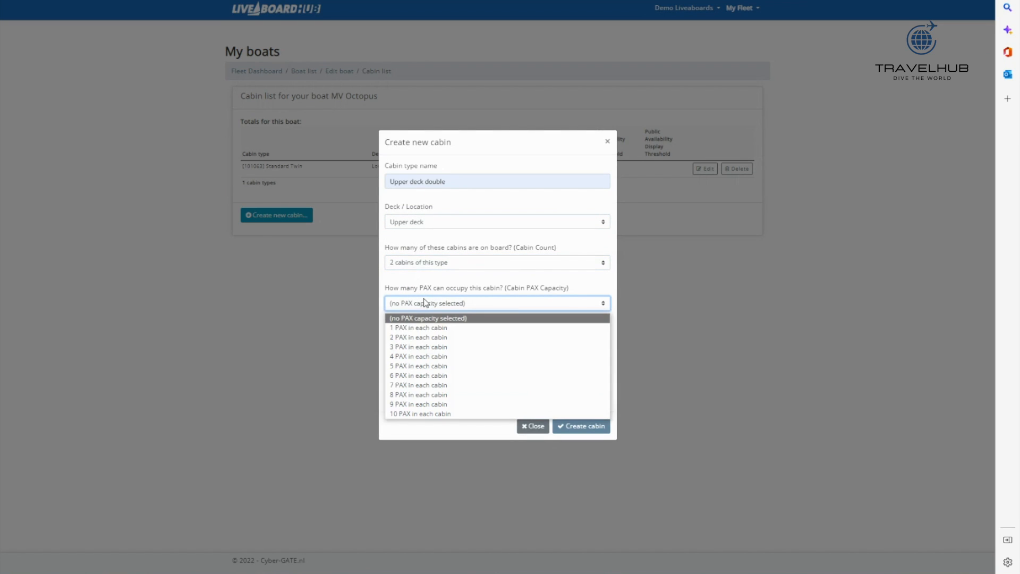
{"action": "left_click", "coordinate": [425, 338]}
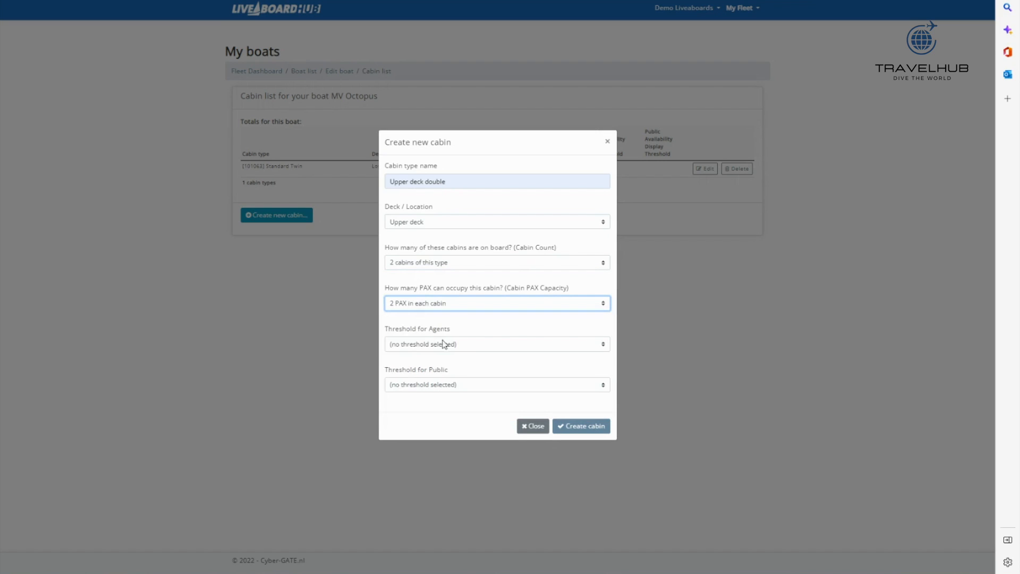
- Set the new cabin's agent and public thresholds to "No threshold", always showing true availability
{"action": "left_click", "coordinate": [436, 347]}
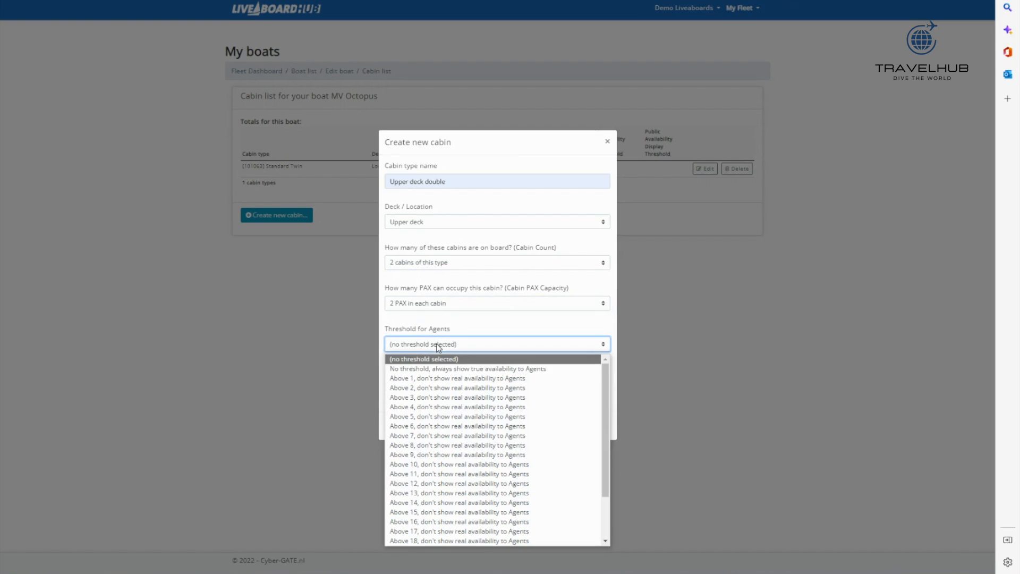
{"action": "left_click", "coordinate": [437, 369]}
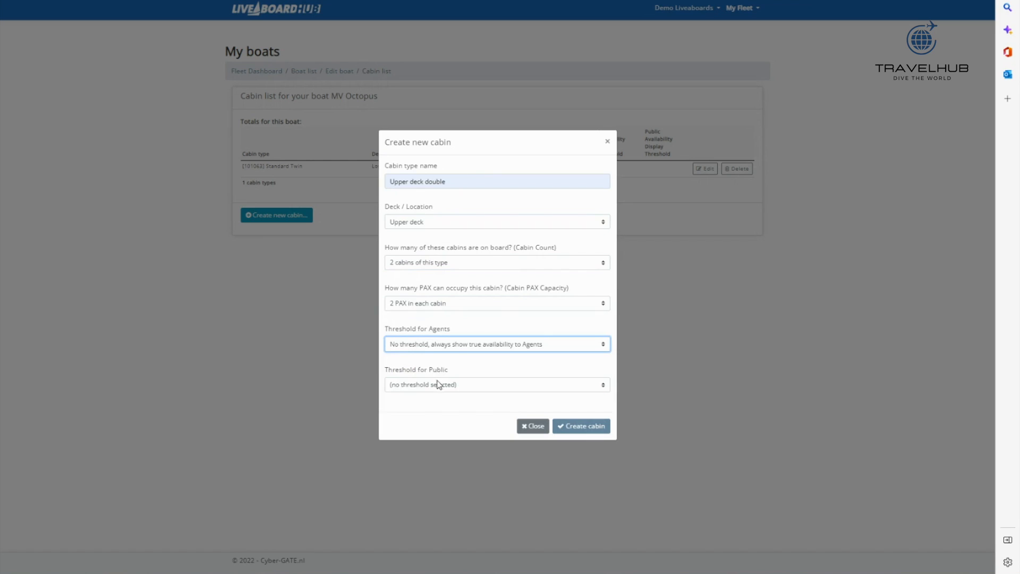
{"action": "left_click", "coordinate": [440, 384]}
{"action": "left_click", "coordinate": [439, 198]}
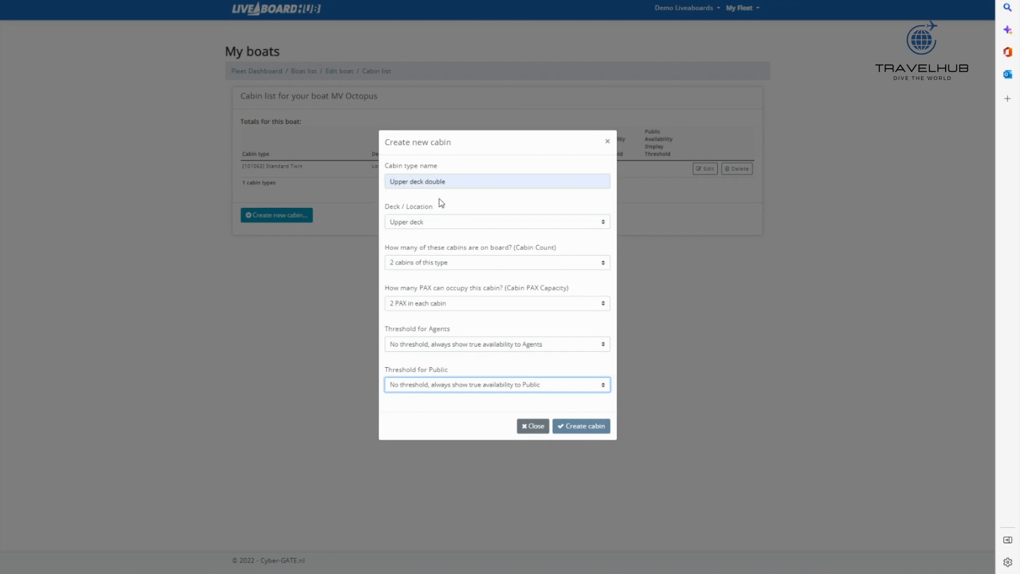
- Create the Upper deck double cabin and upload the double-bed photo as its thumbnail
{"action": "left_click", "coordinate": [587, 427]}
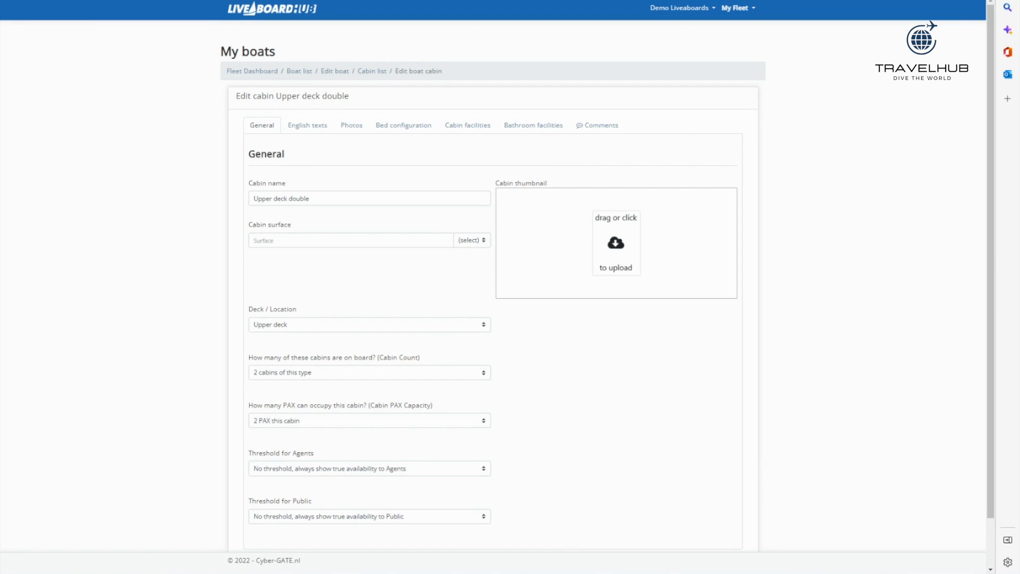
{"action": "left_click_drag", "start_coordinate": [1, 277], "coordinate": [611, 255]}
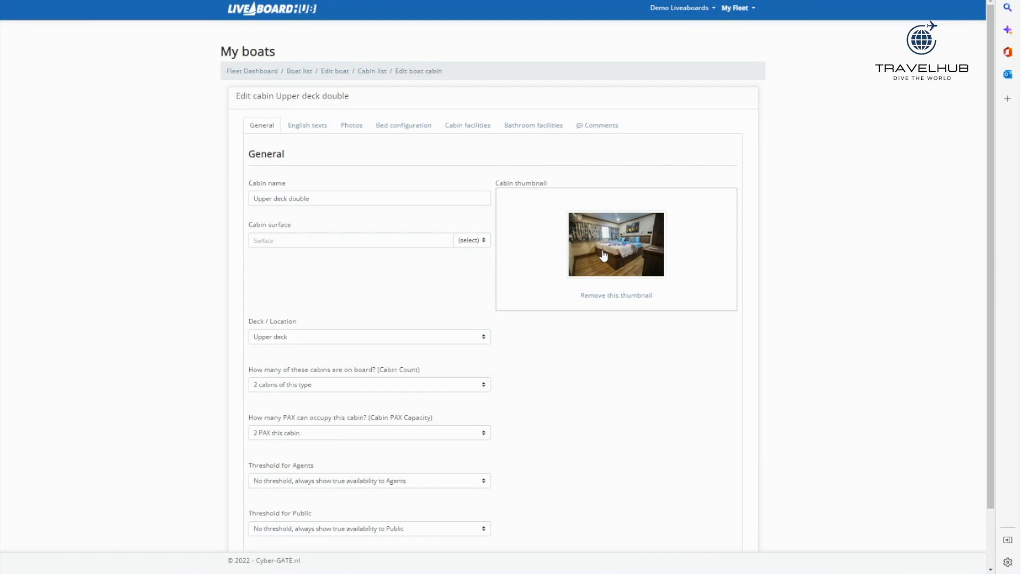
- Enter the teaser "Two spacious double cabins occupy the main deck." and a summary covering air conditioner, fan, minisafe, television, en-suite bathroom and ocean views
{"action": "left_click", "coordinate": [309, 128]}
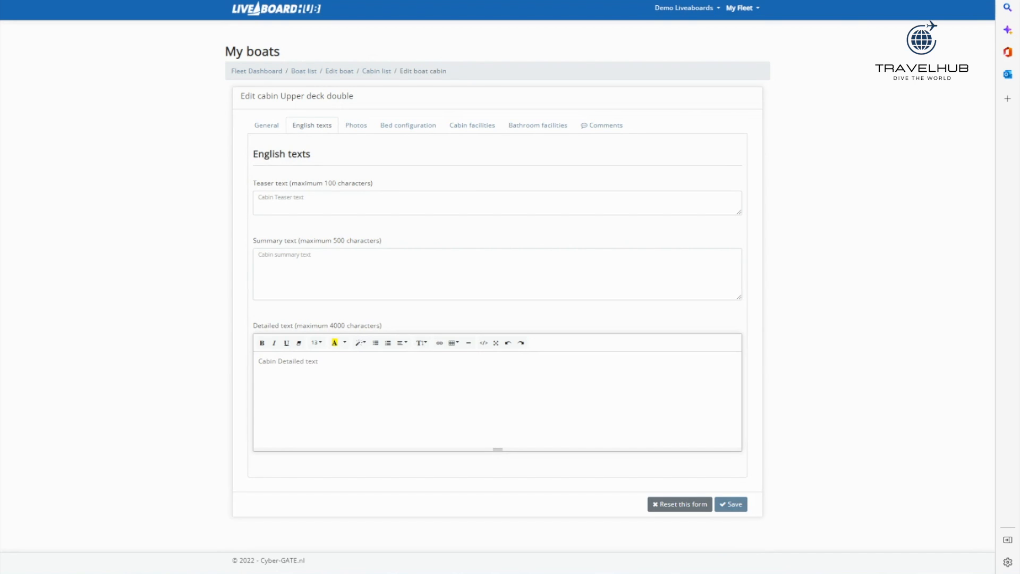
{"action": "left_click", "coordinate": [297, 203]}
{"action": "type", "text": "Two spacious double cabins occupy the main deck."}
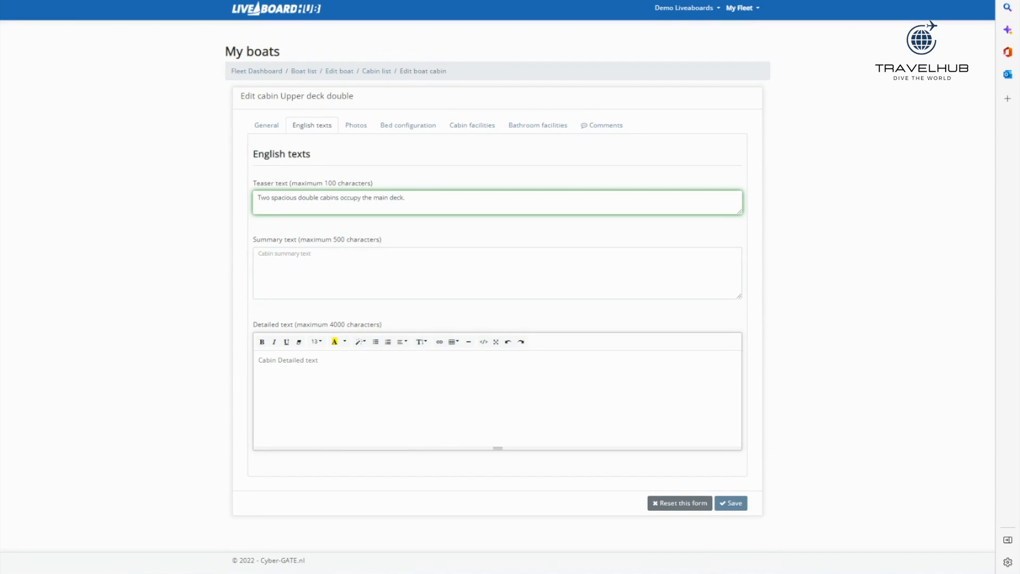
{"action": "left_click", "coordinate": [314, 262]}
{"action": "type", "text": "These cabins are equipped with individual controlled air conditioner plus an extra fan, minisafe, televsision, en-suite bathroom with hot/cold water shower and western toilet. Generous windows provide wonderful views of the ocean."}
{"action": "left_click", "coordinate": [450, 376]}
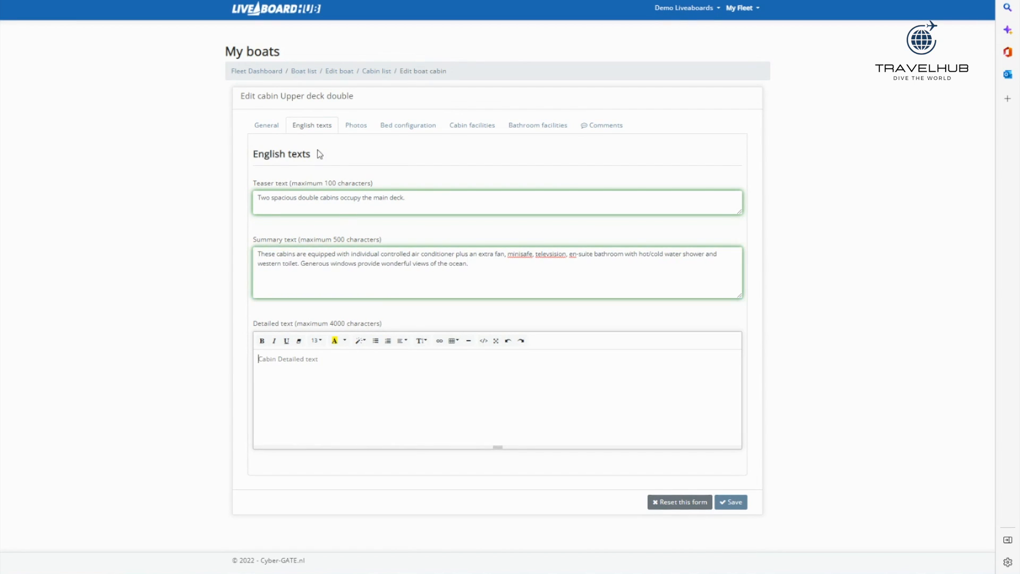
- Upload the double-bed image as Photo 1 and another upper deck image as Photo 2 of the cabin
{"action": "left_click", "coordinate": [353, 131]}
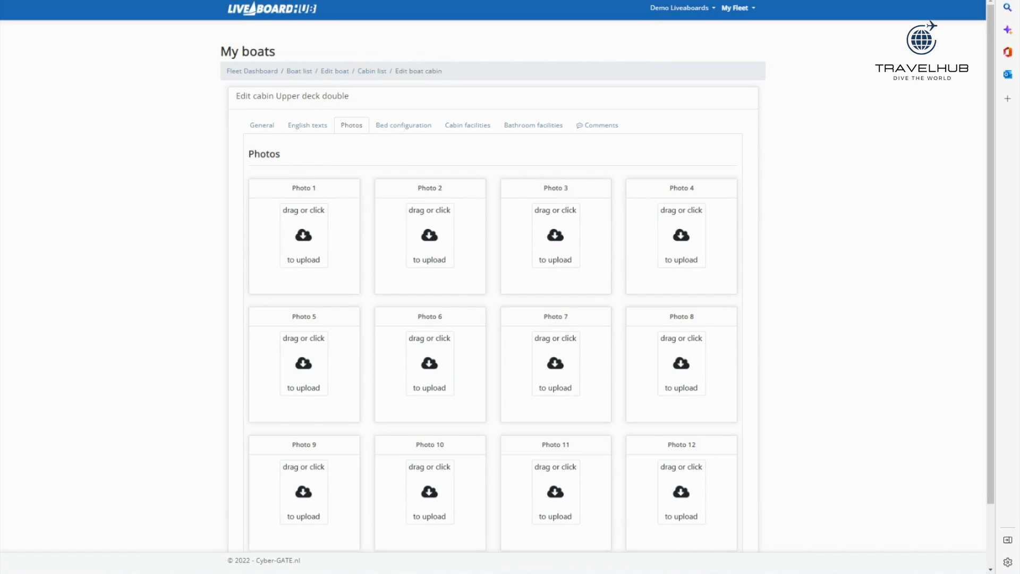
{"action": "left_click_drag", "start_coordinate": [207, 276], "coordinate": [294, 254]}
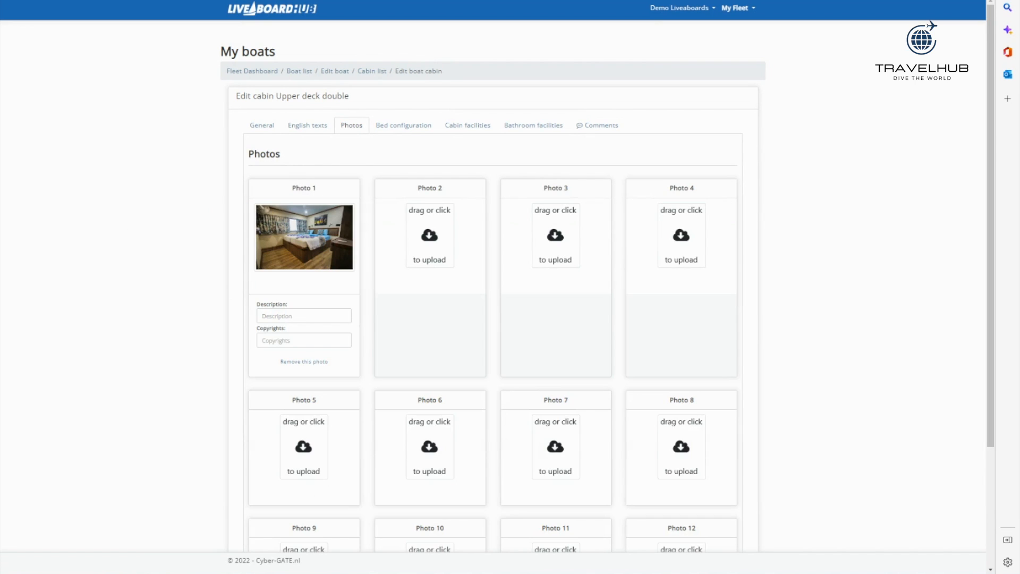
{"action": "left_click_drag", "start_coordinate": [245, 403], "coordinate": [443, 265]}
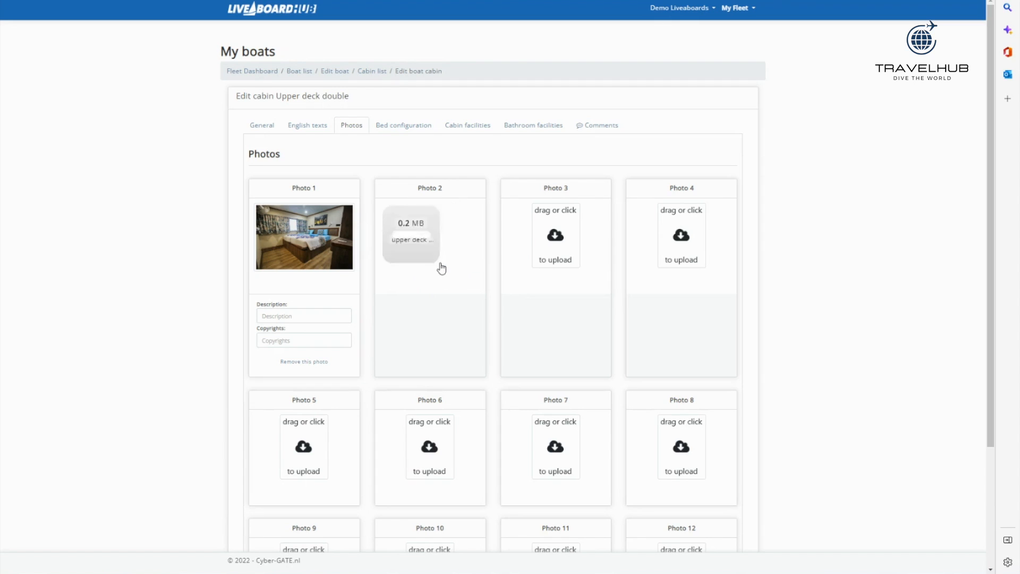
- Configure the cabin's primary bed as Double with 1 bed of this type, leaving the mattress length and secondary bed unset
{"action": "left_click", "coordinate": [402, 125]}
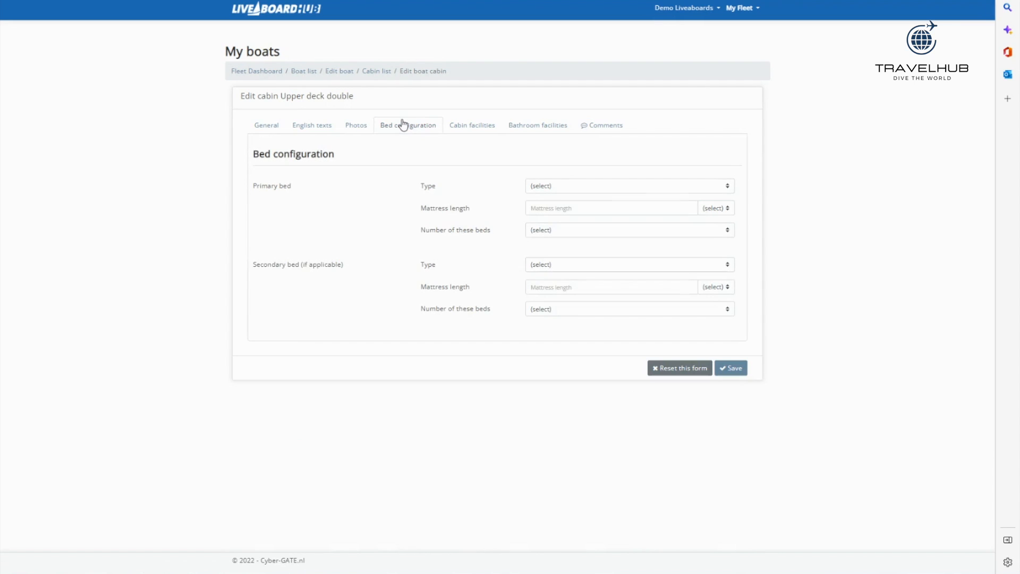
{"action": "left_click", "coordinate": [566, 188]}
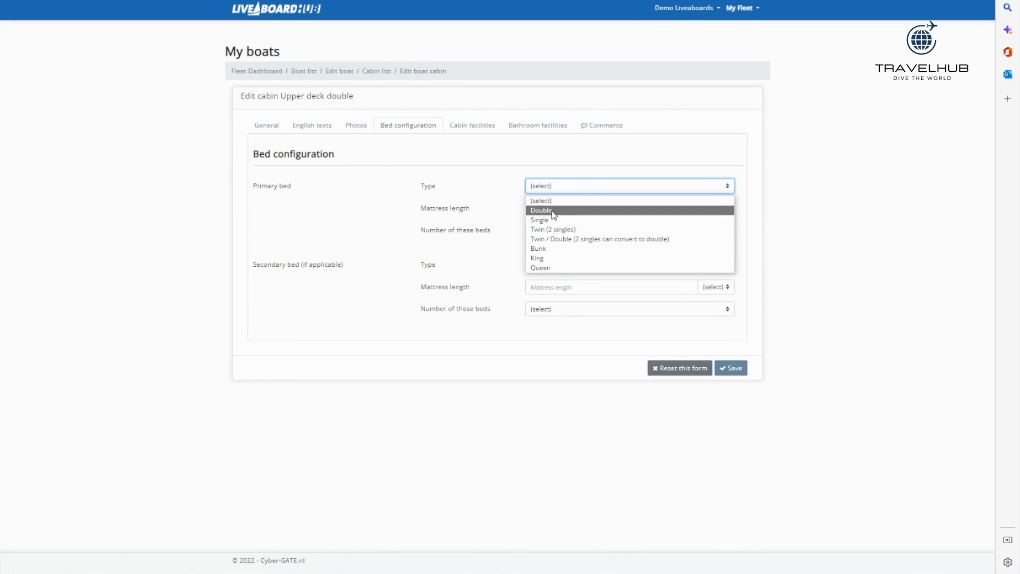
{"action": "left_click", "coordinate": [552, 213]}
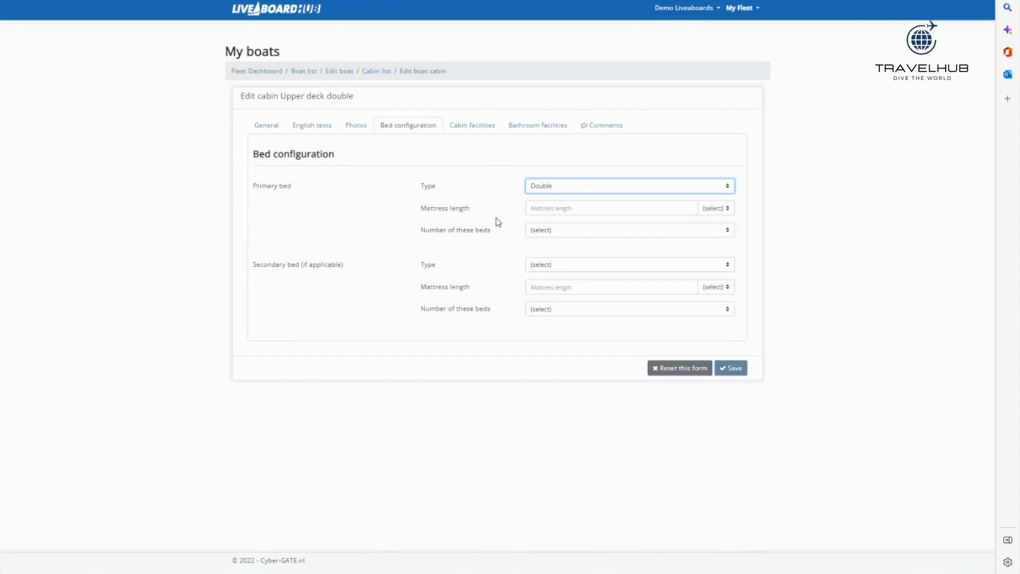
{"action": "left_click", "coordinate": [563, 234]}
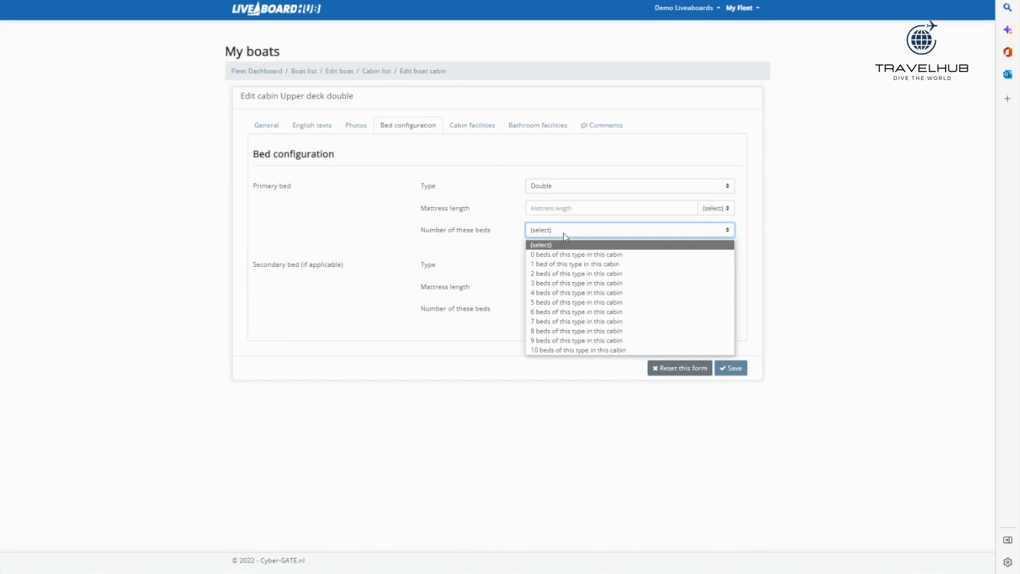
{"action": "left_click", "coordinate": [552, 264]}
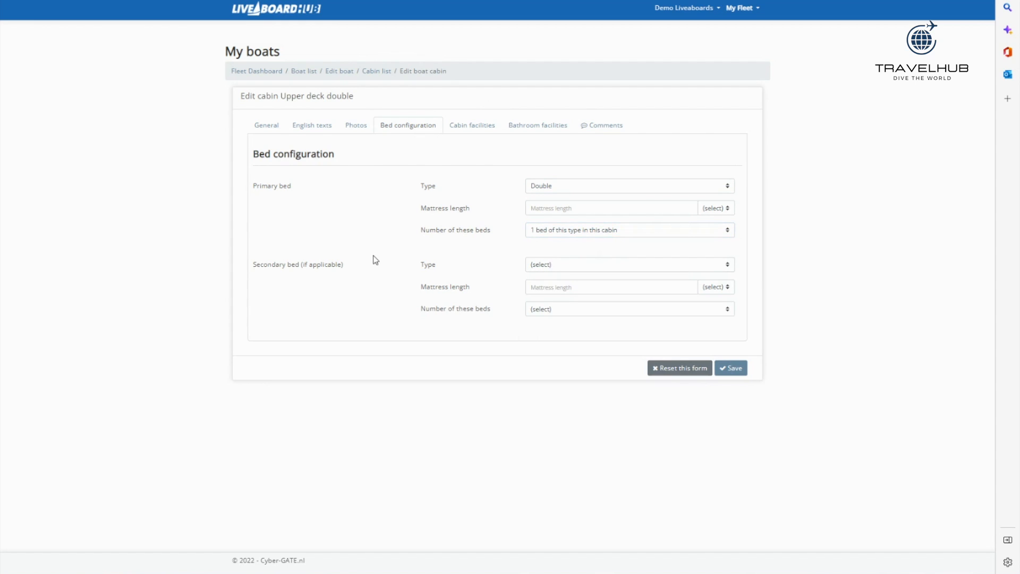
- Look over the cabin and bathroom facilities, leave them unset, and save the Upper deck double cabin
{"action": "left_click", "coordinate": [469, 128]}
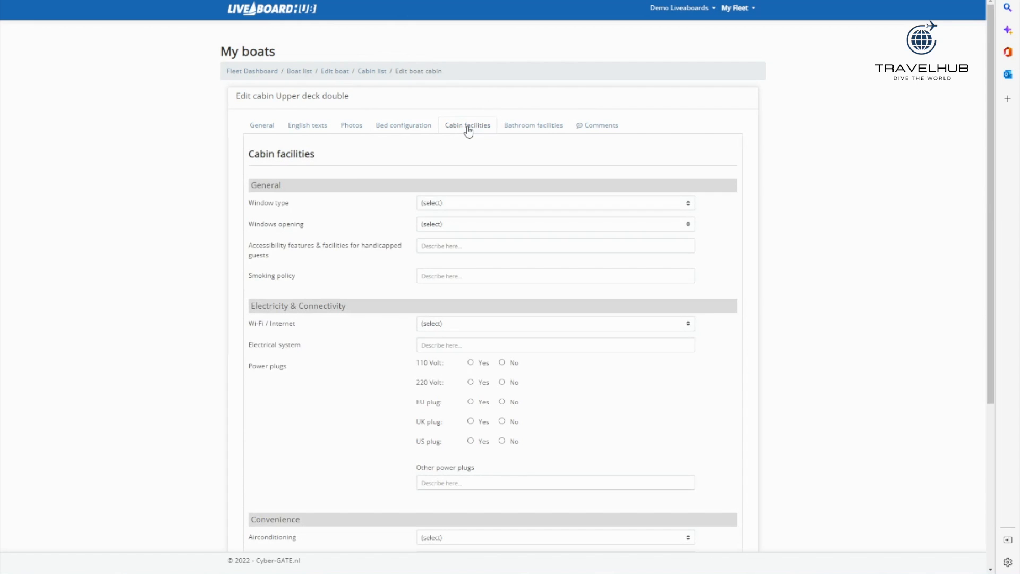
{"action": "scroll", "coordinate": [380, 449], "scroll_direction": "down", "scroll_amount": 3}
{"action": "scroll", "coordinate": [380, 448], "scroll_direction": "up", "scroll_amount": 3}
{"action": "left_click", "coordinate": [525, 132]}
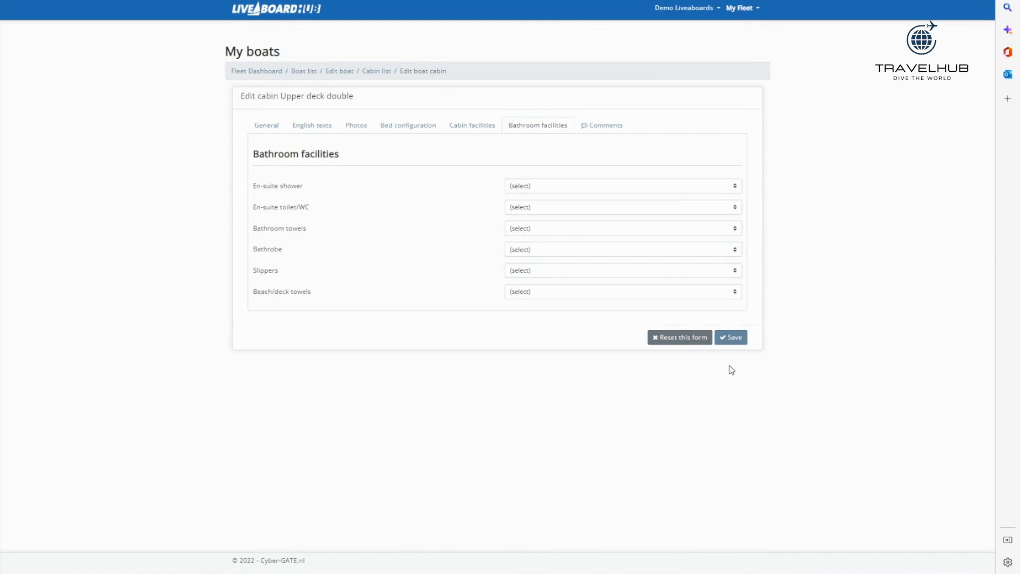
{"action": "left_click", "coordinate": [731, 338]}
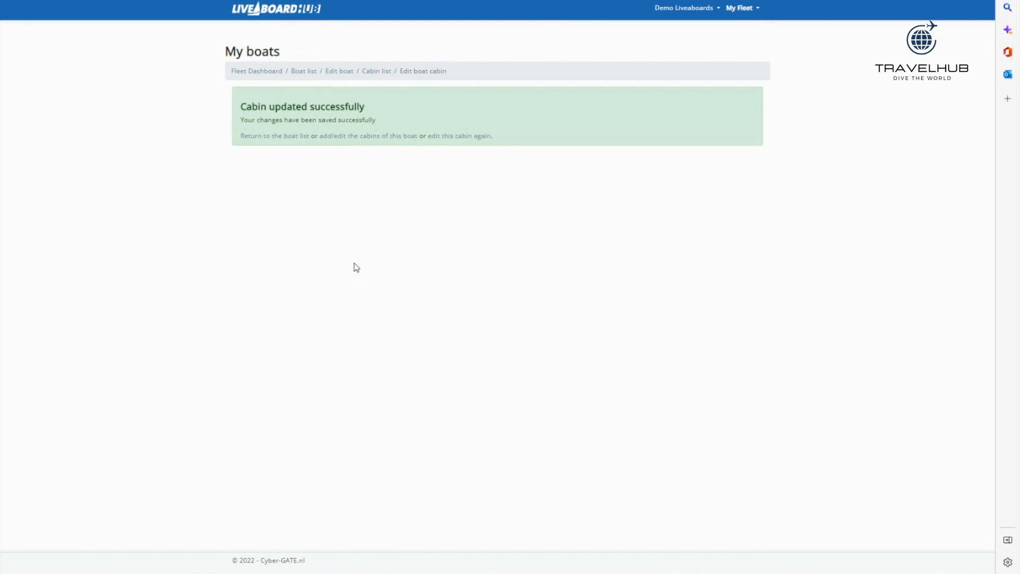
- Check both cabin types in the MV Octopus cabin list, and return via the boat list to the fleet dashboard's workflow overview
{"action": "left_click", "coordinate": [362, 139]}
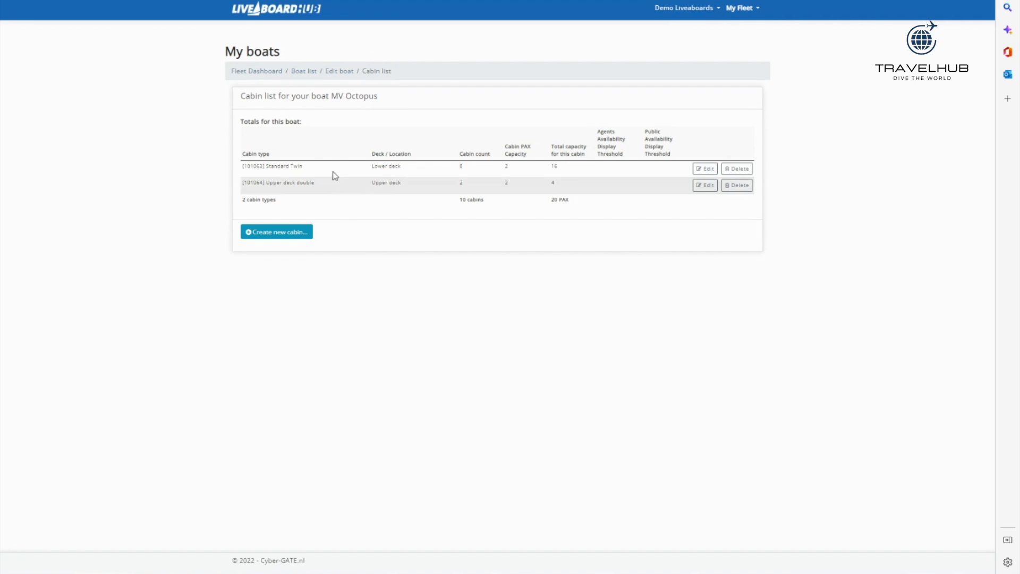
{"action": "left_click", "coordinate": [305, 72]}
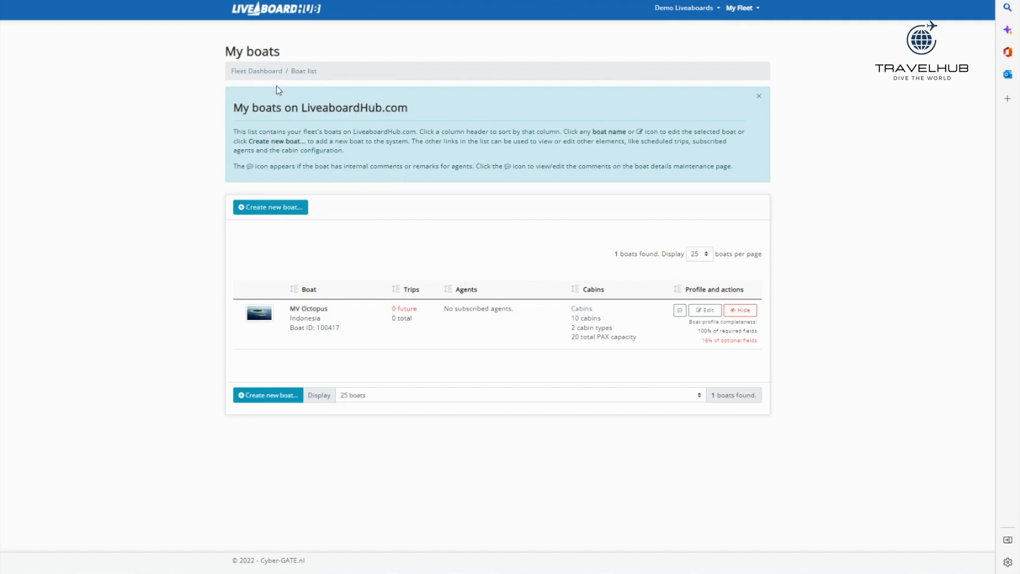
{"action": "left_click", "coordinate": [269, 72]}
{"action": "scroll", "coordinate": [152, 418], "scroll_direction": "down", "scroll_amount": 2}
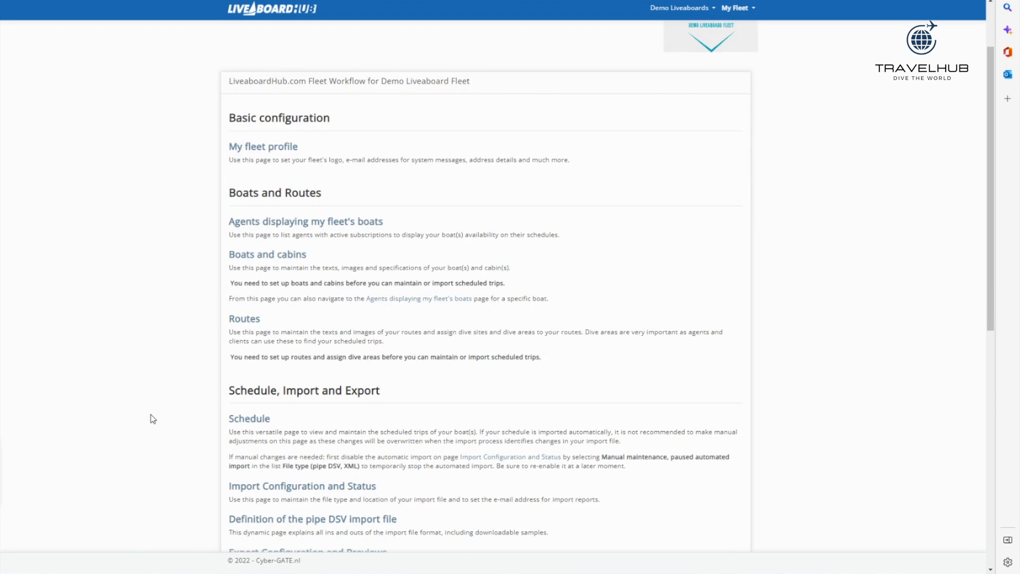